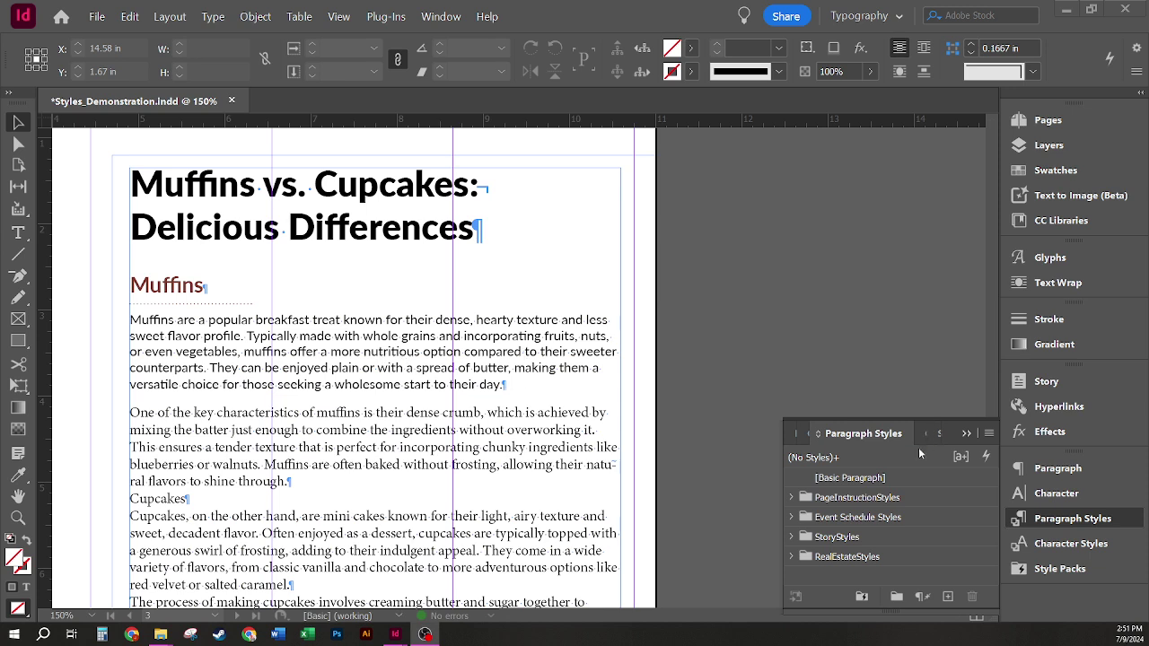
# Save the first body paragraph's Lato Regular 11 pt, 13.2 pt leading formatting as paragraph style 'Body Text'
pyautogui.click(849, 478)
pyautogui.doubleClick(489, 344)
pyautogui.moveTo(398, 352); pyautogui.dragTo(263, 352)
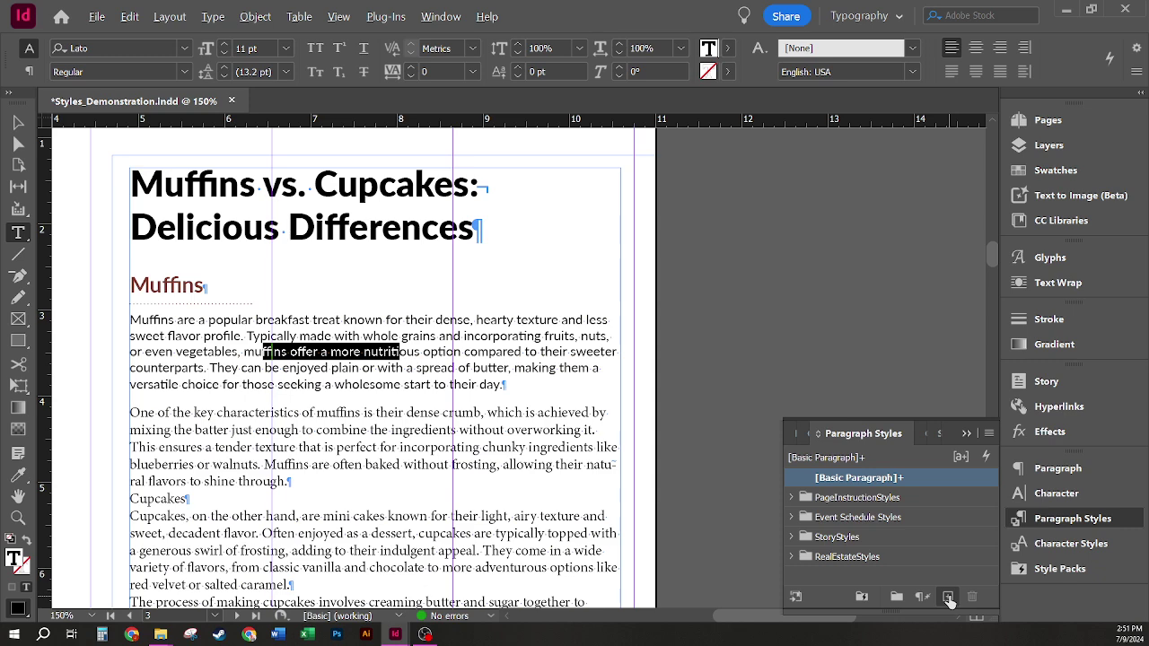
pyautogui.keyDown('alt'); pyautogui.click(948, 598); pyautogui.keyUp('alt')
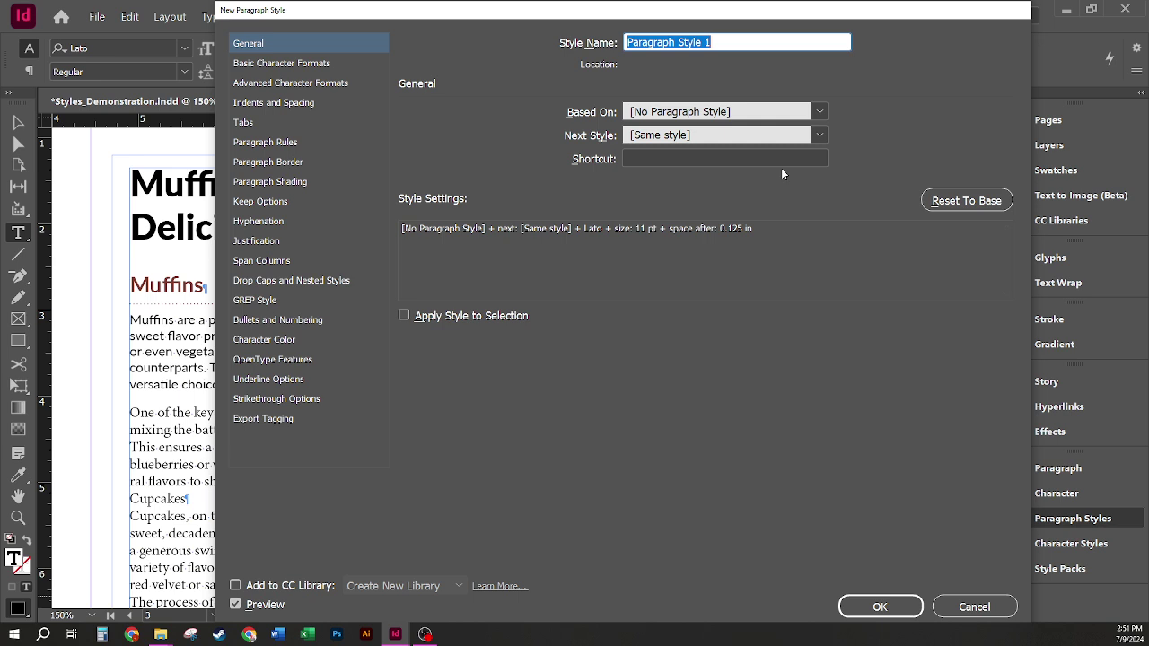
pyautogui.write('Body Text')
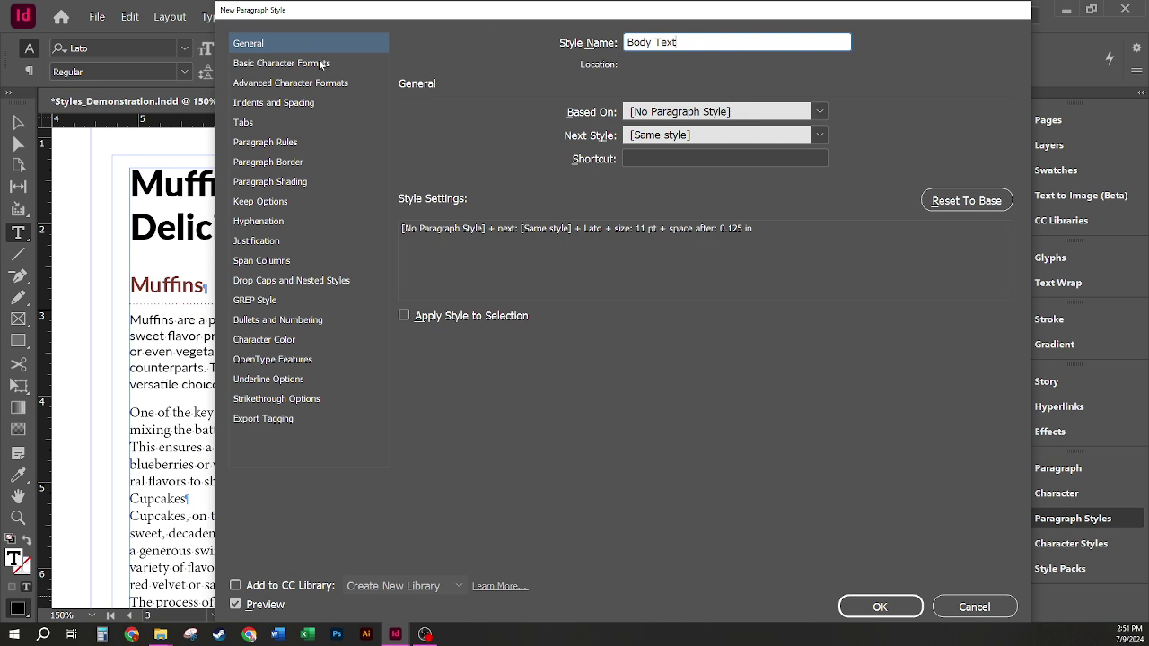
pyautogui.click(291, 66)
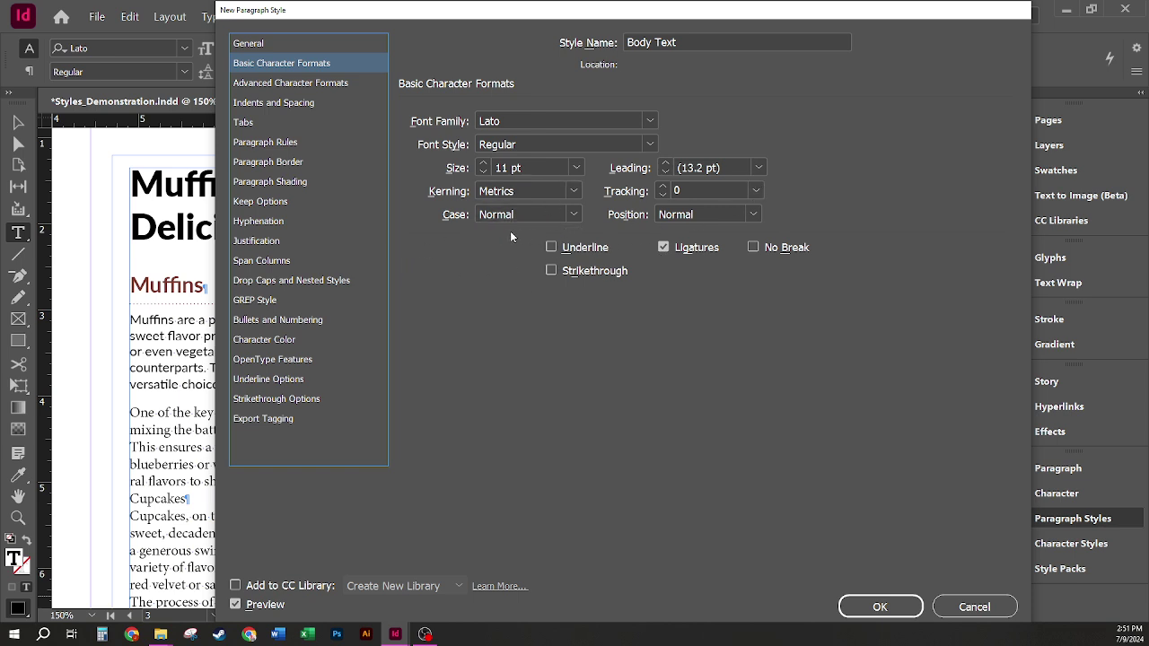
pyautogui.click(879, 607)
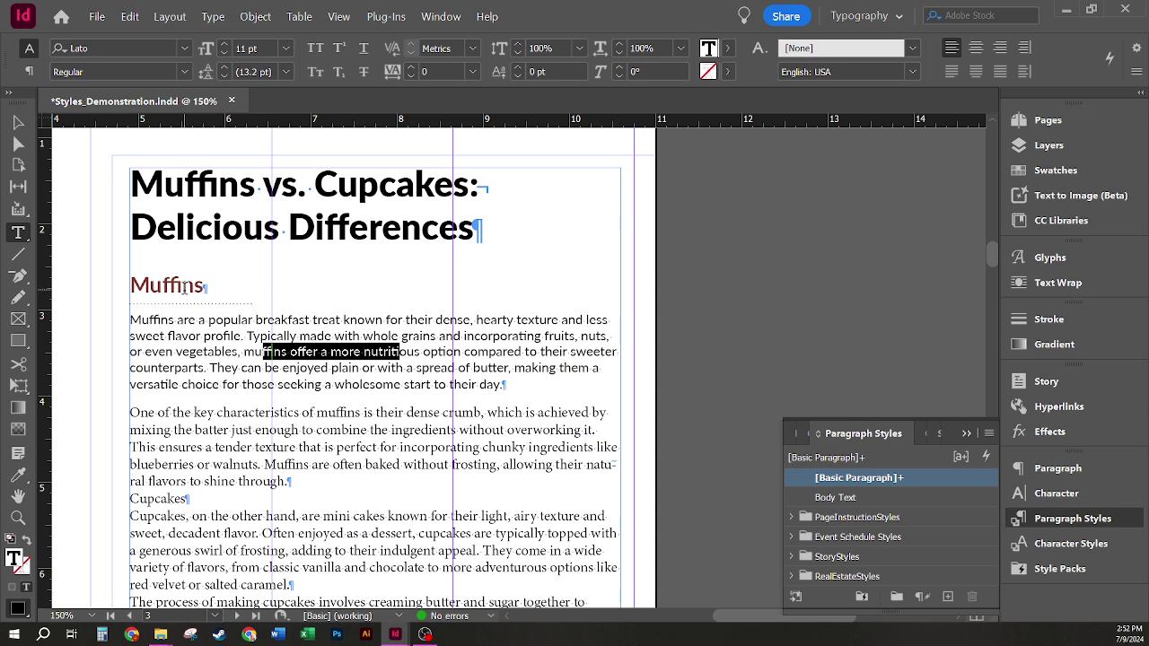
# Make a 'Subheading' style from the Muffins heading, based on Body Text, keeping its dotted 1 pt rule below
pyautogui.moveTo(203, 285); pyautogui.dragTo(163, 287)
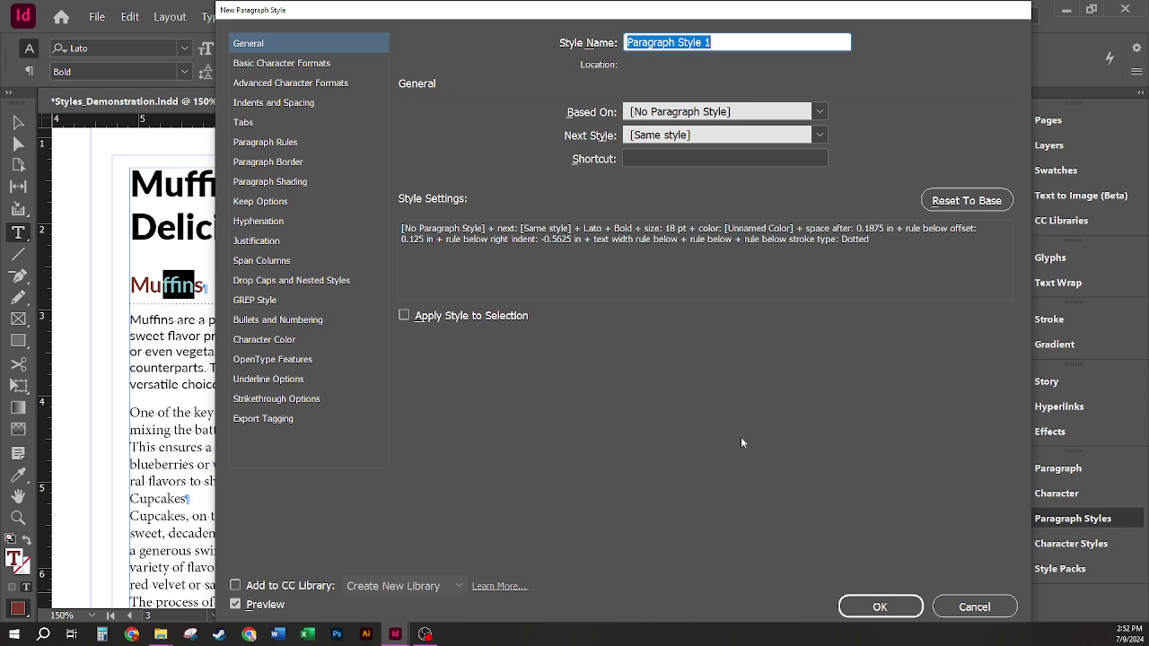
pyautogui.write('S')
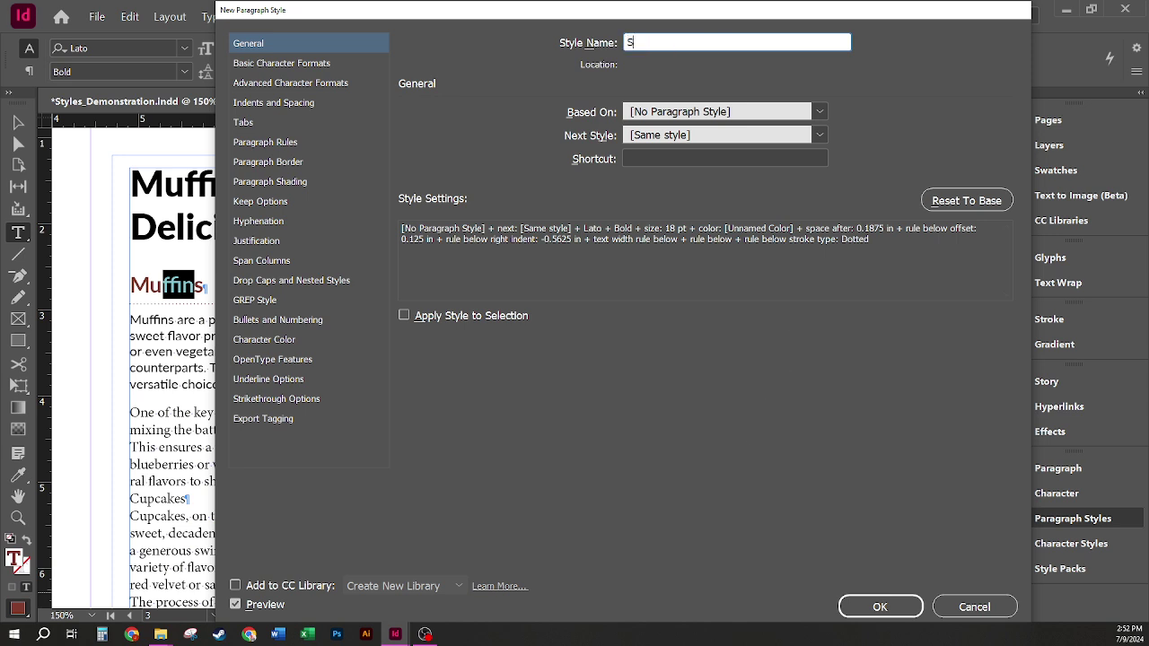
pyautogui.write('ubheading')
pyautogui.click(821, 115)
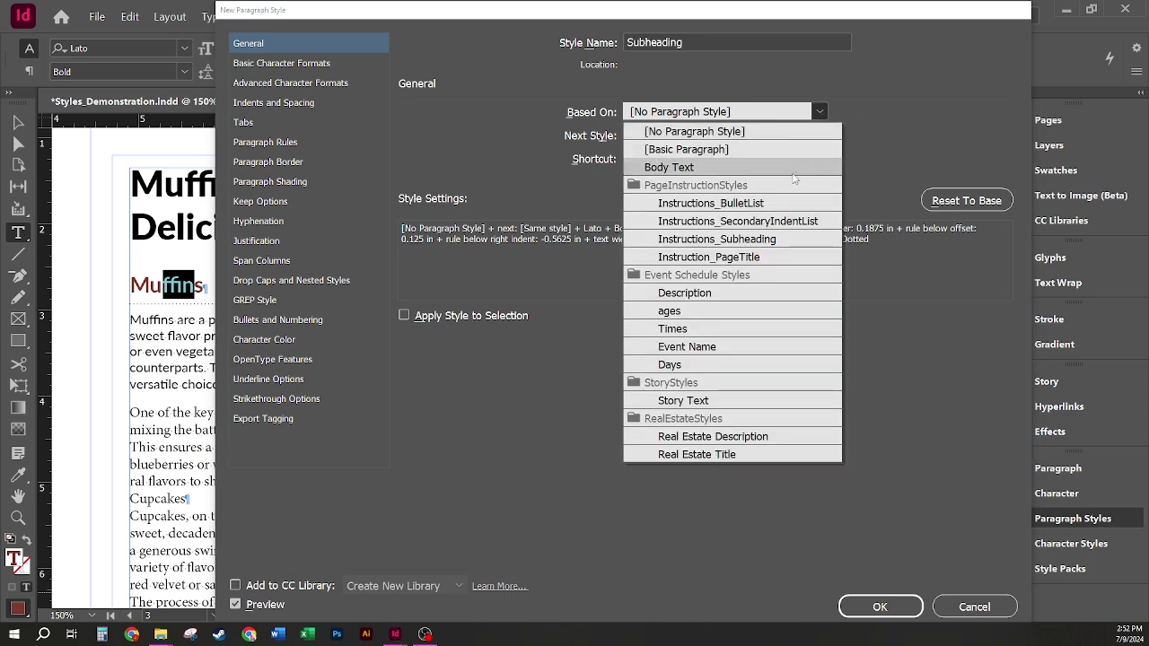
pyautogui.click(752, 168)
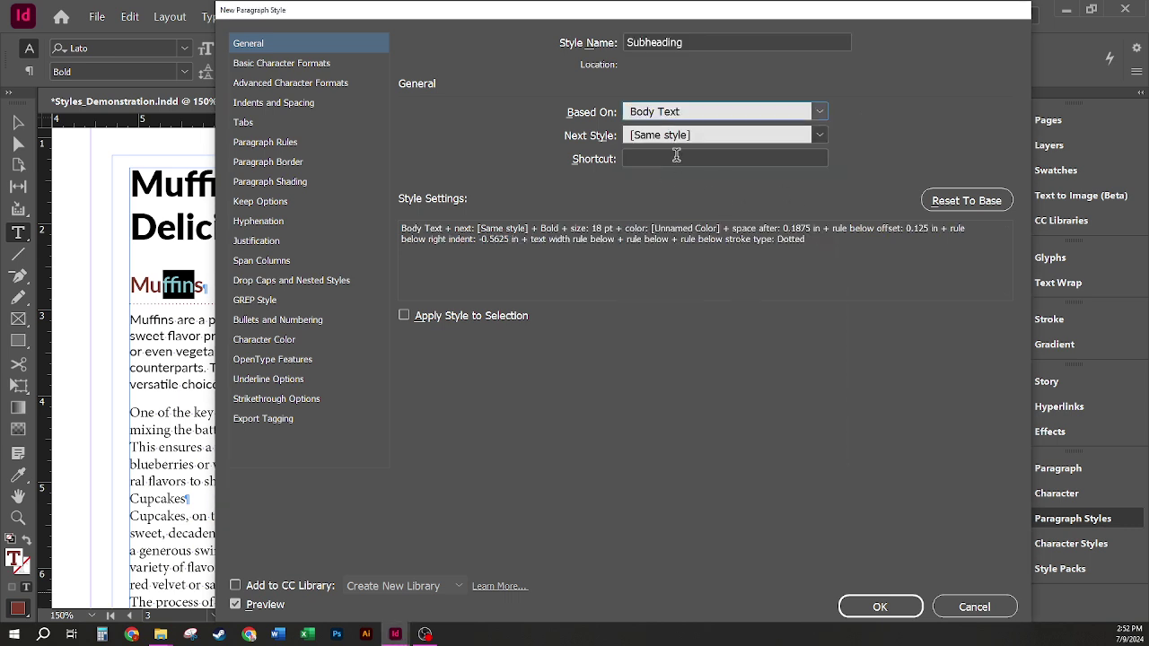
pyautogui.click(313, 62)
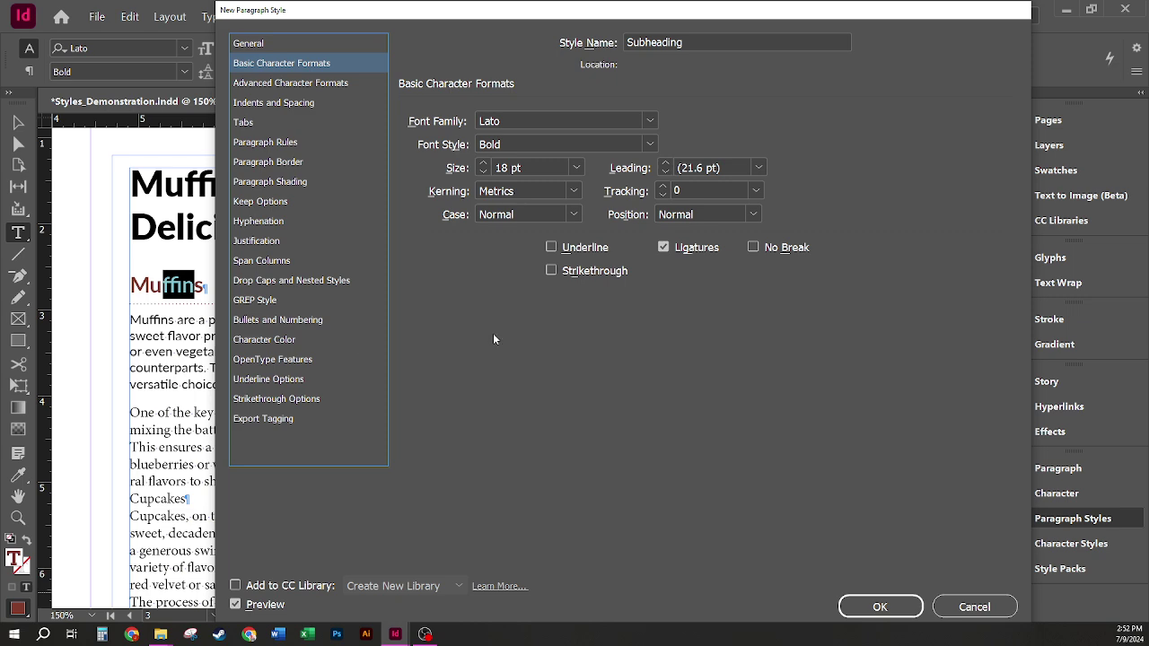
pyautogui.click(384, 337)
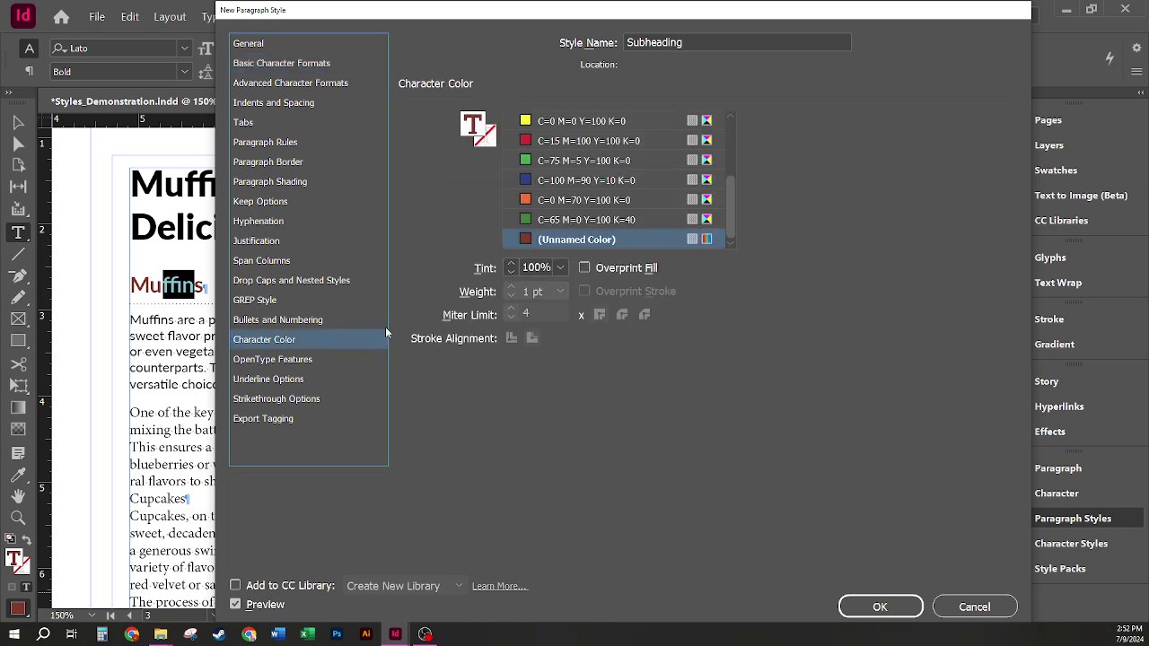
pyautogui.click(302, 145)
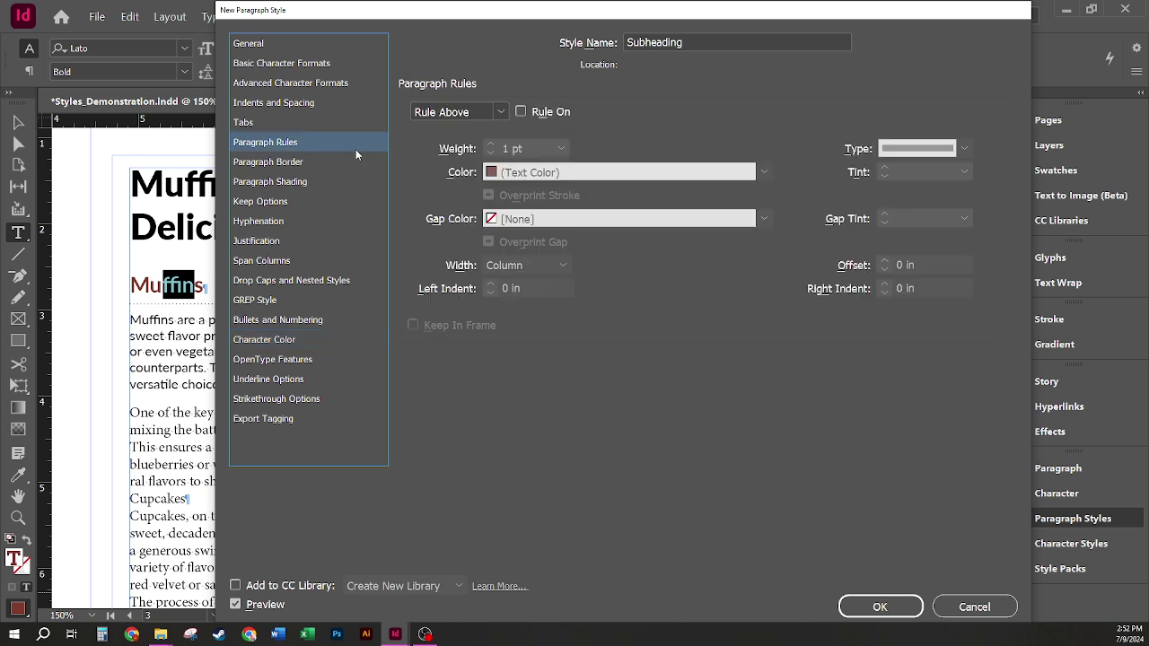
pyautogui.click(501, 112)
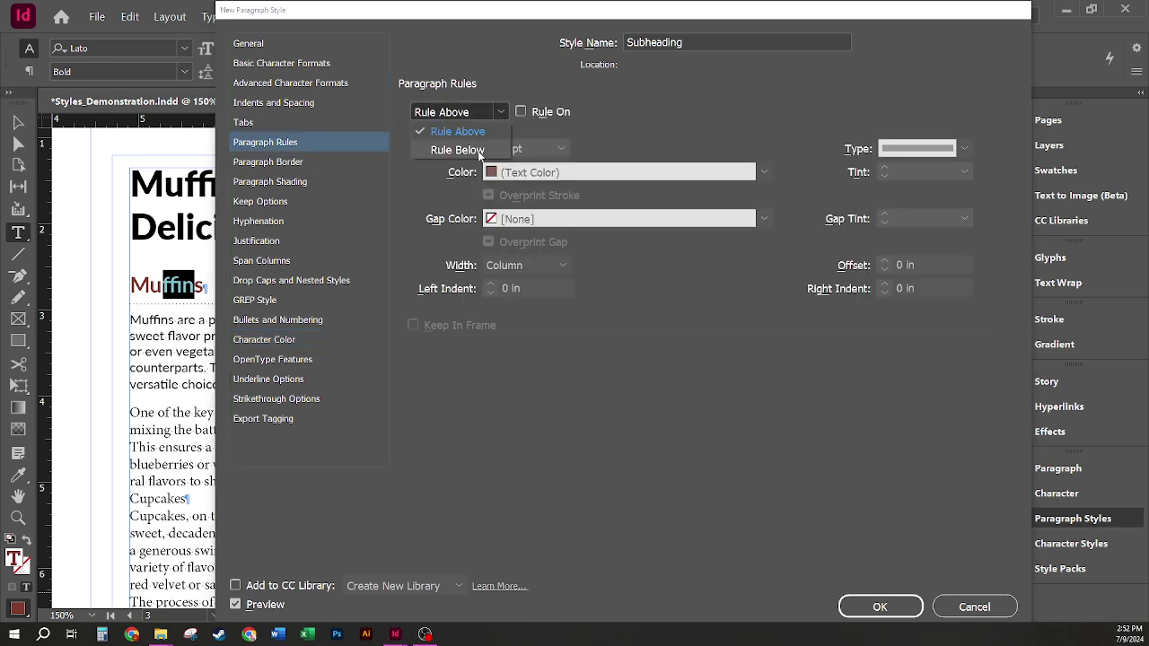
pyautogui.click(435, 150)
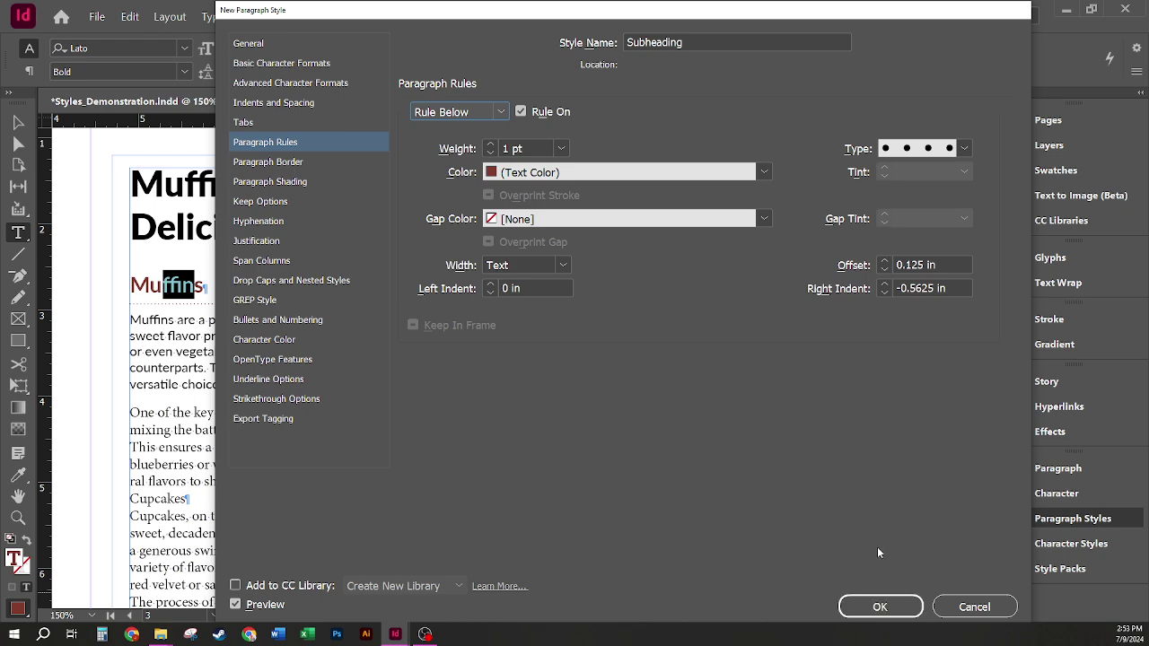
pyautogui.click(879, 608)
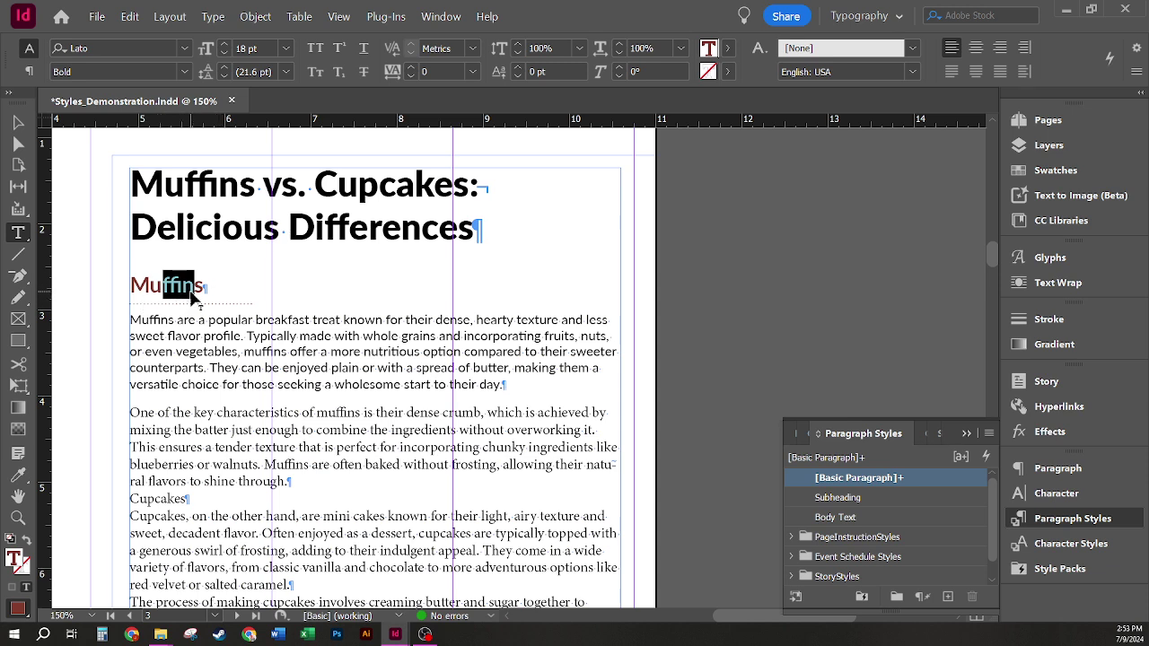
# Style the Muffins heading as Subheading and the first body paragraph as Body Text
pyautogui.click(868, 498)
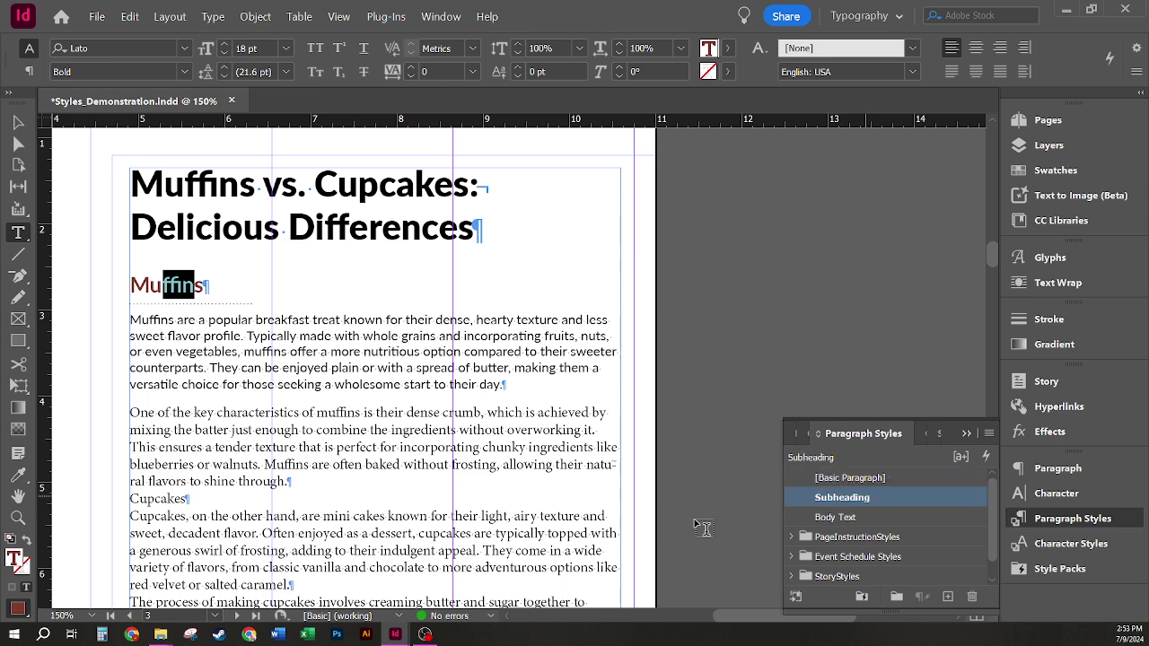
pyautogui.click(372, 342)
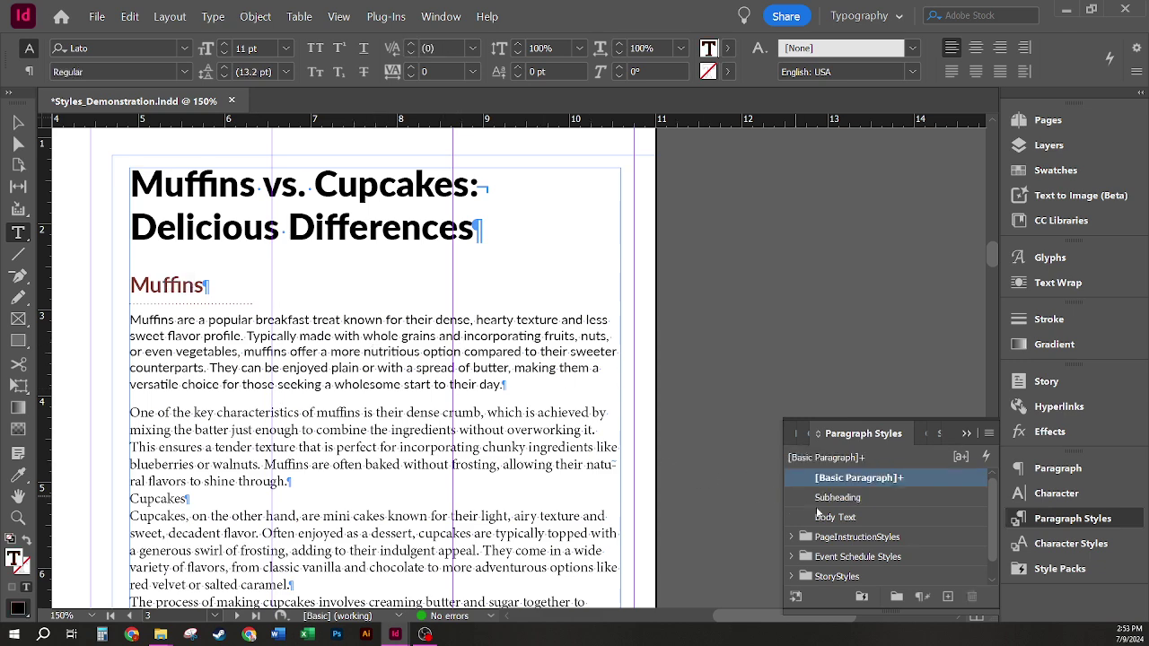
pyautogui.click(861, 519)
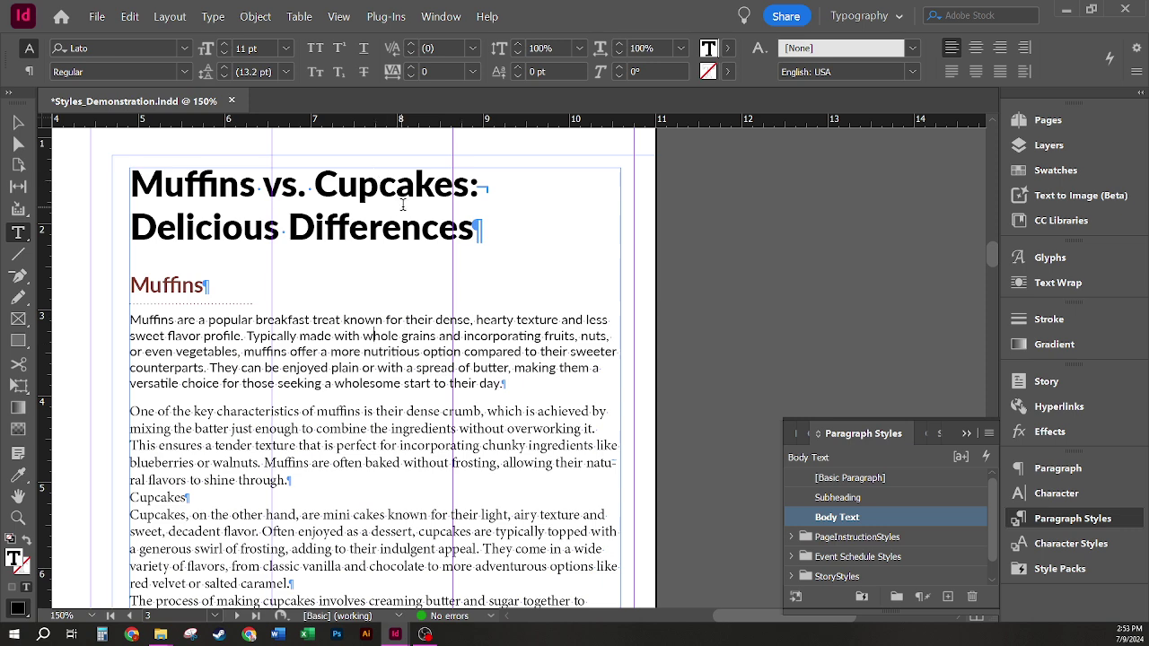
# Save the headline's Lato Black 30 pt, 36 pt leading look as a 'Title' style based on Body Text
pyautogui.moveTo(415, 187); pyautogui.dragTo(246, 202)
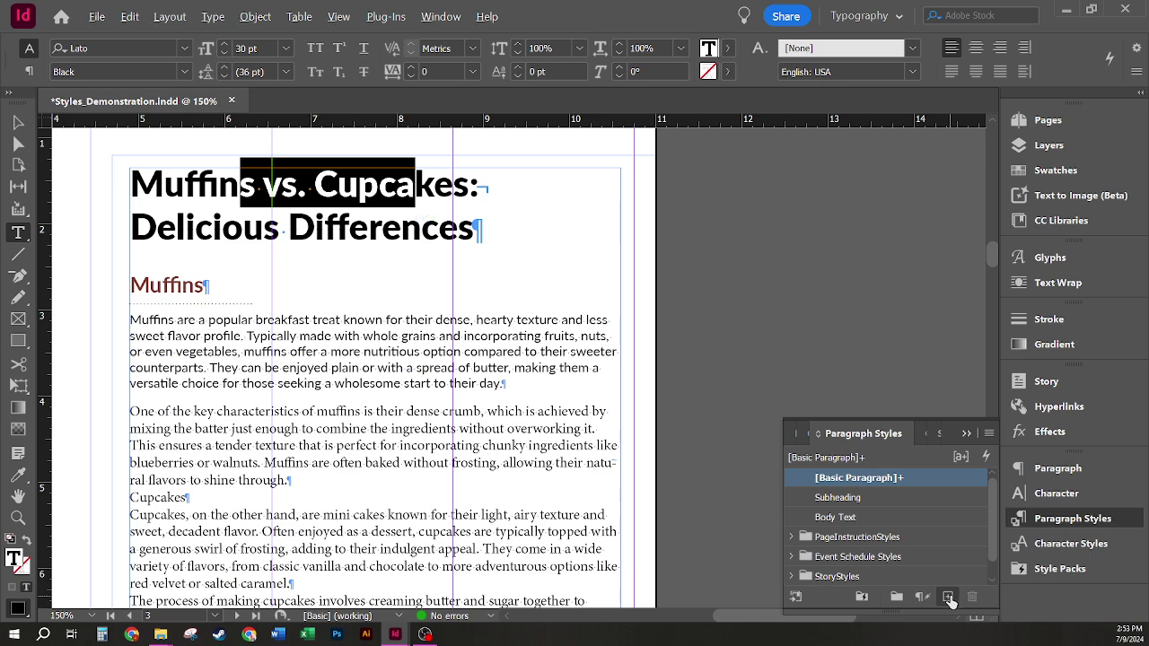
pyautogui.keyDown('alt'); pyautogui.click(947, 598); pyautogui.keyUp('alt')
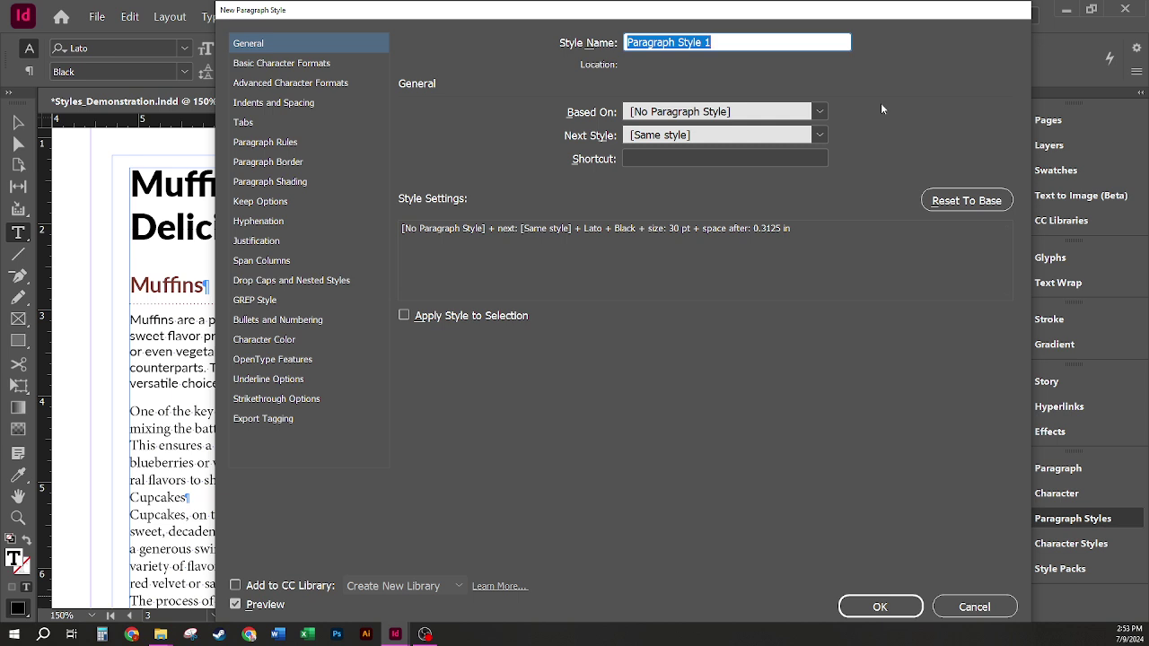
pyautogui.write('Title')
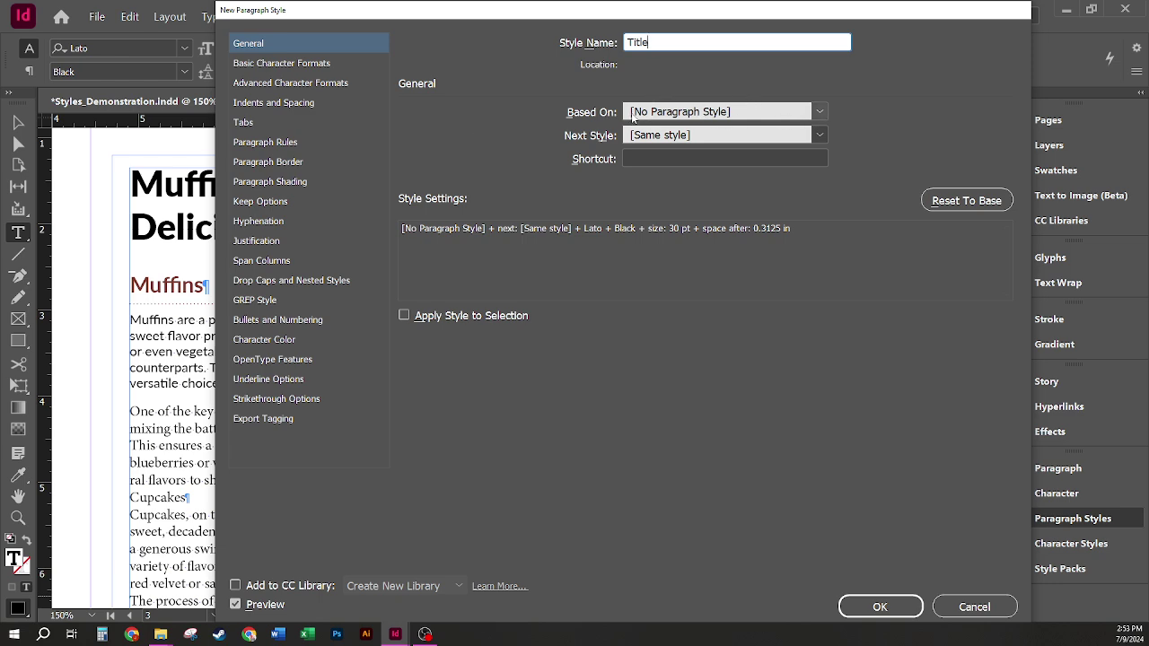
pyautogui.click(819, 112)
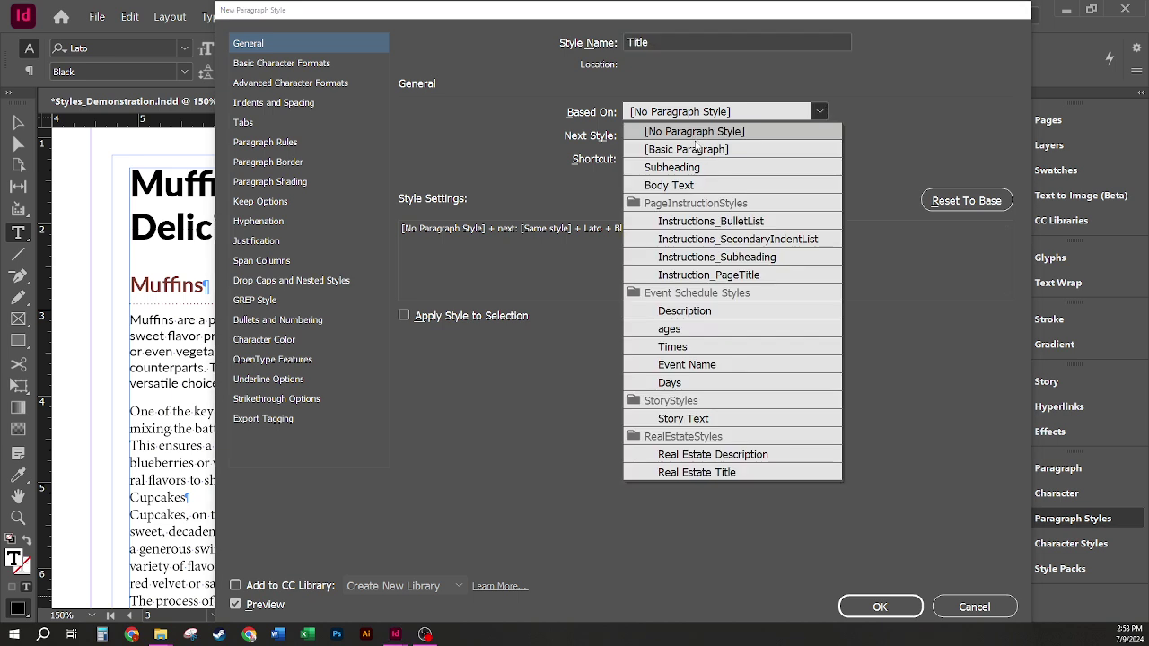
pyautogui.click(695, 186)
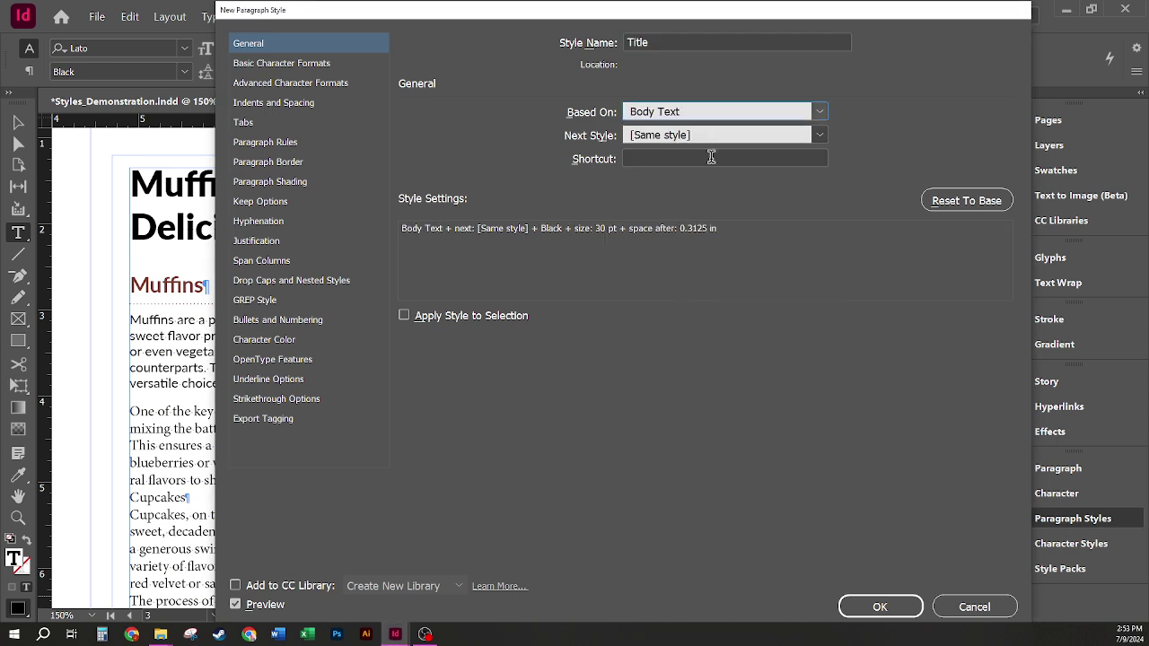
pyautogui.click(318, 83)
pyautogui.click(345, 64)
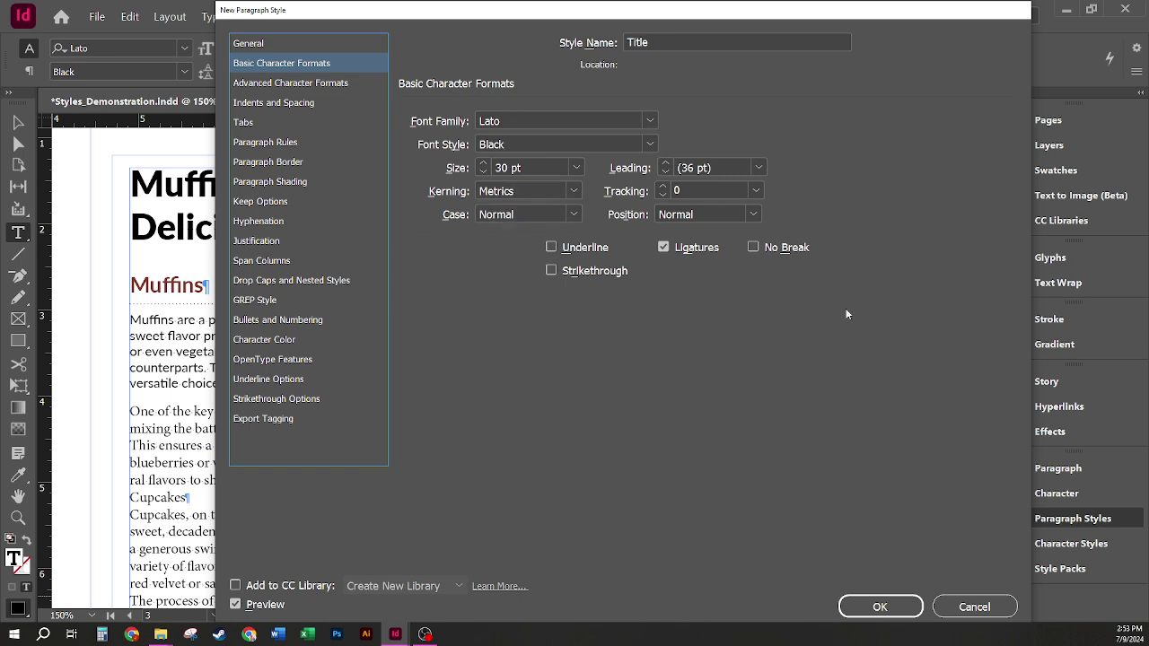
pyautogui.click(880, 604)
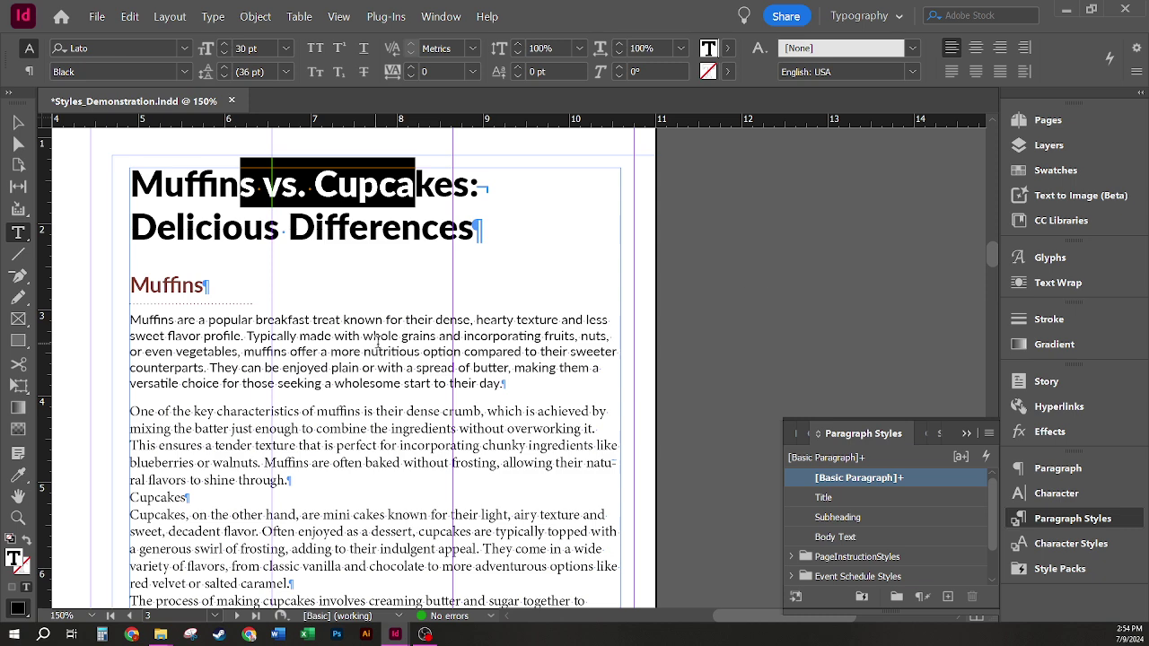
# Apply the Body Text style to the last three article paragraphs
pyautogui.scroll(-1, 619, 381)
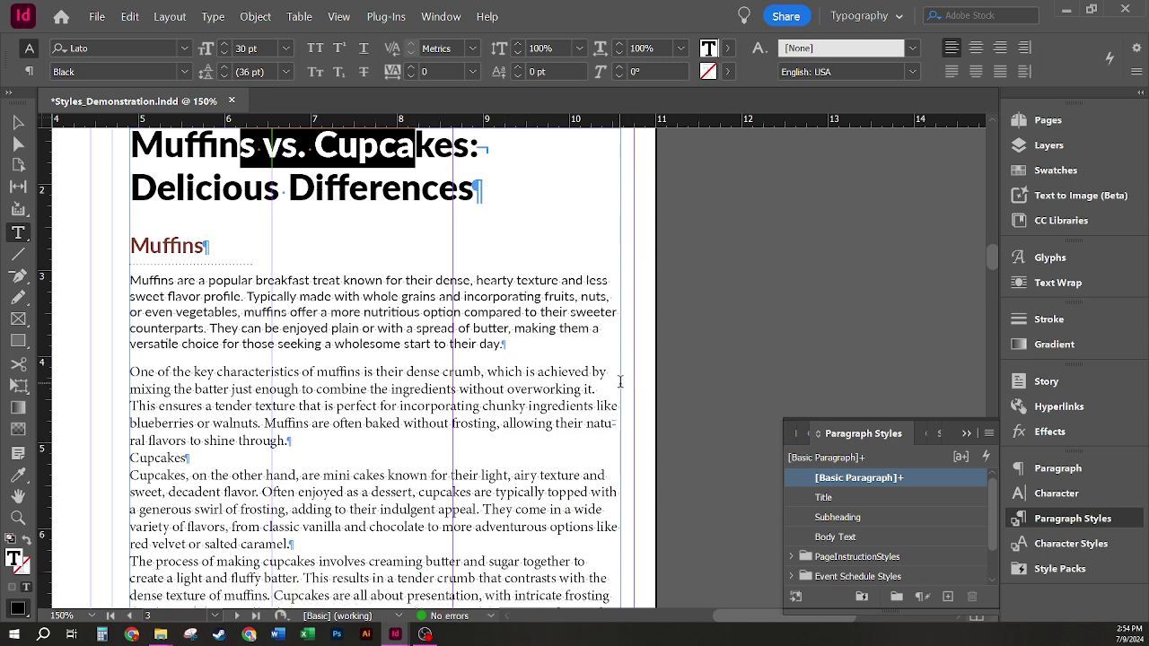
pyautogui.scroll(-2, 297, 378)
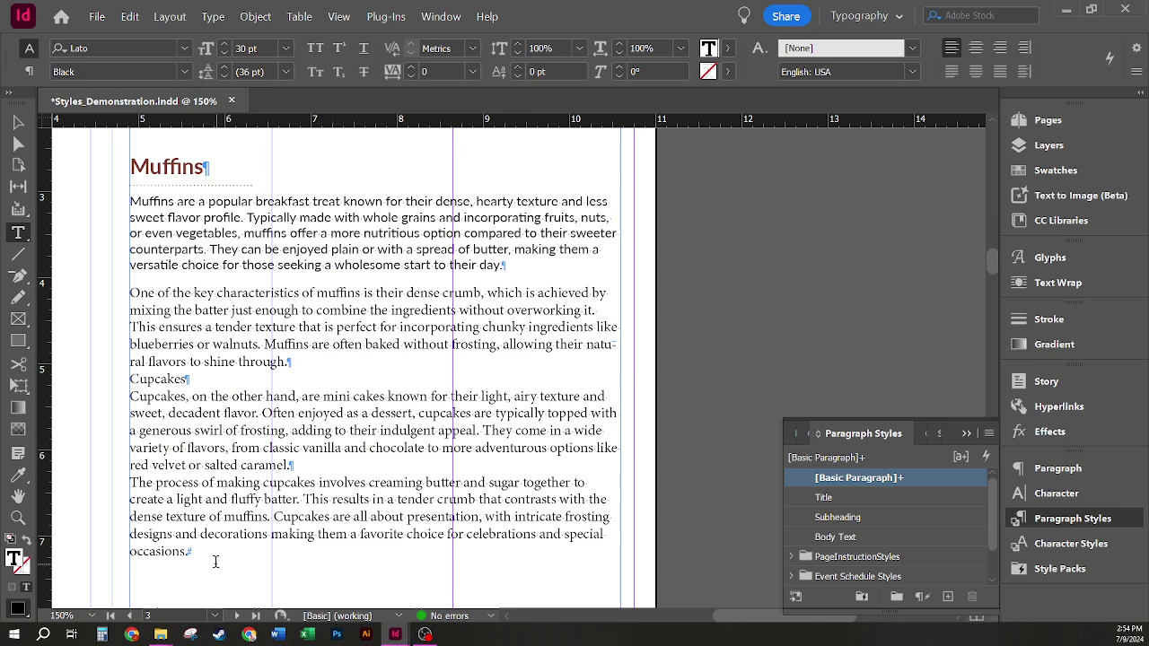
pyautogui.moveTo(211, 543); pyautogui.dragTo(74, 298)
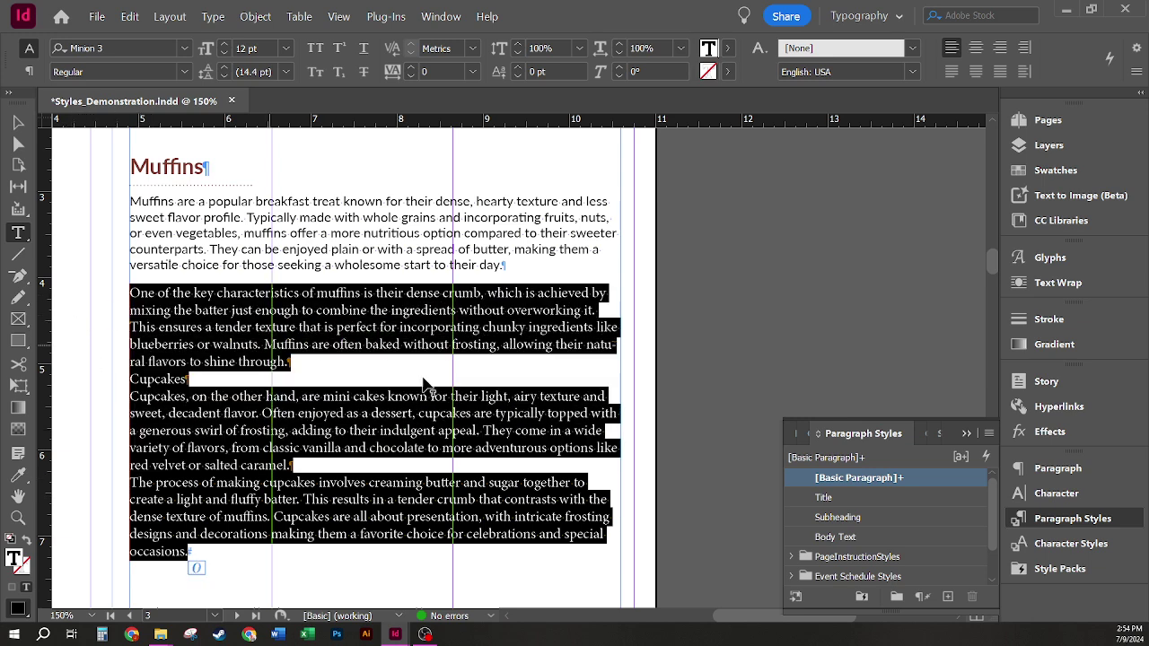
pyautogui.click(848, 537)
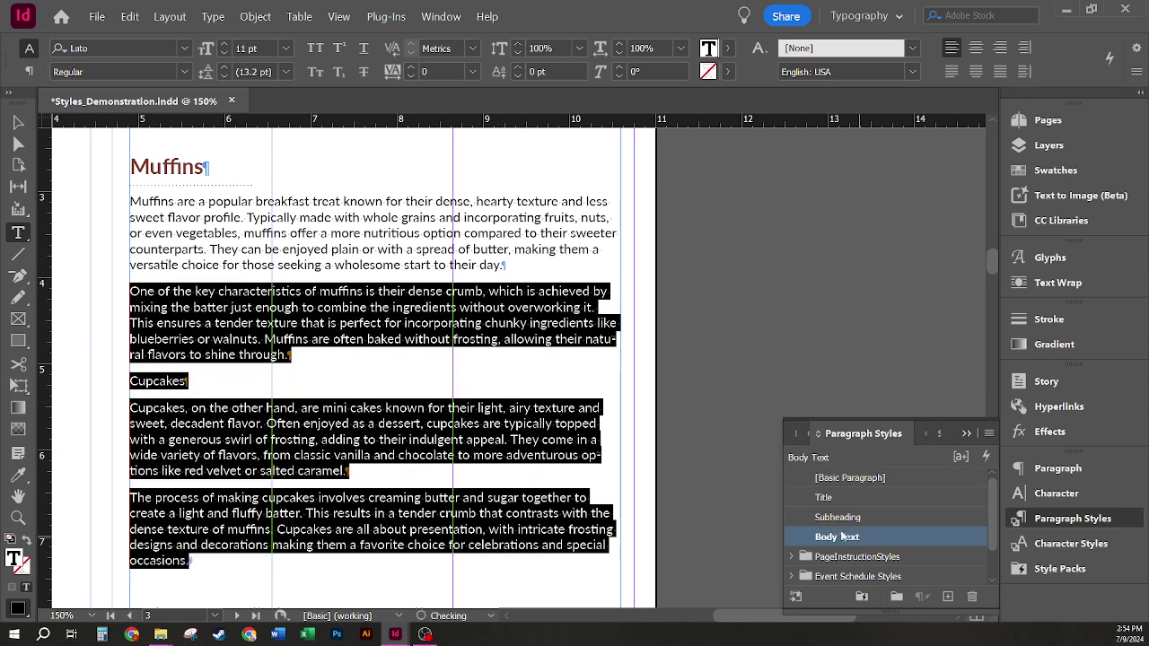
# Apply the Subheading style to the Cupcakes line
pyautogui.click(141, 381)
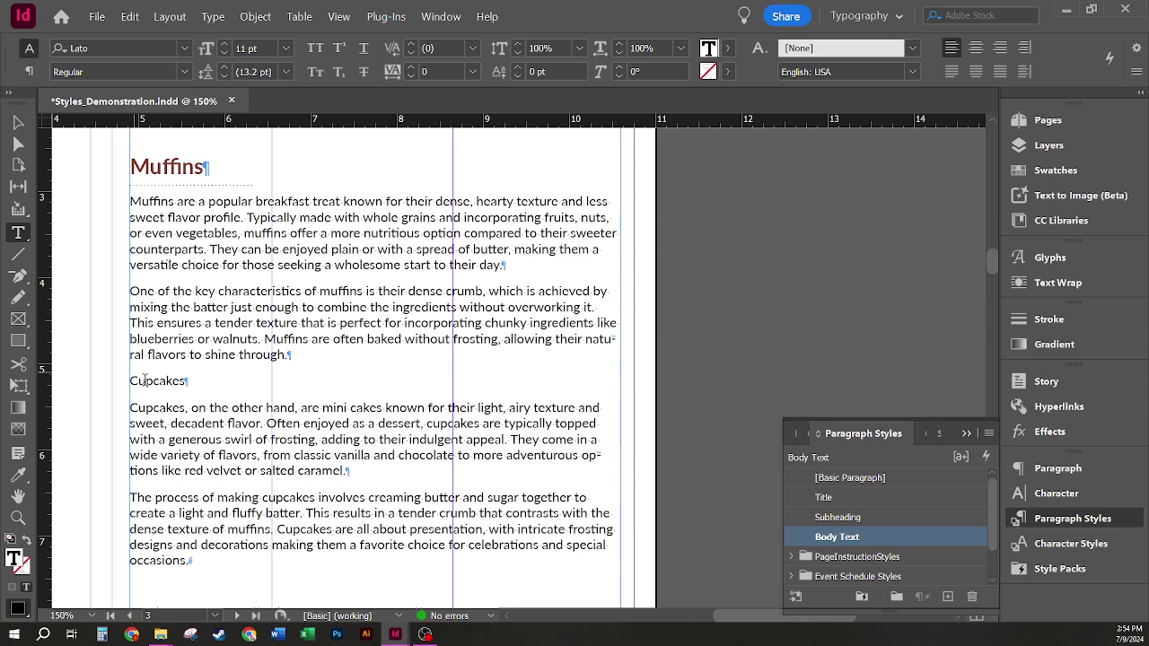
pyautogui.moveTo(132, 381); pyautogui.dragTo(160, 382)
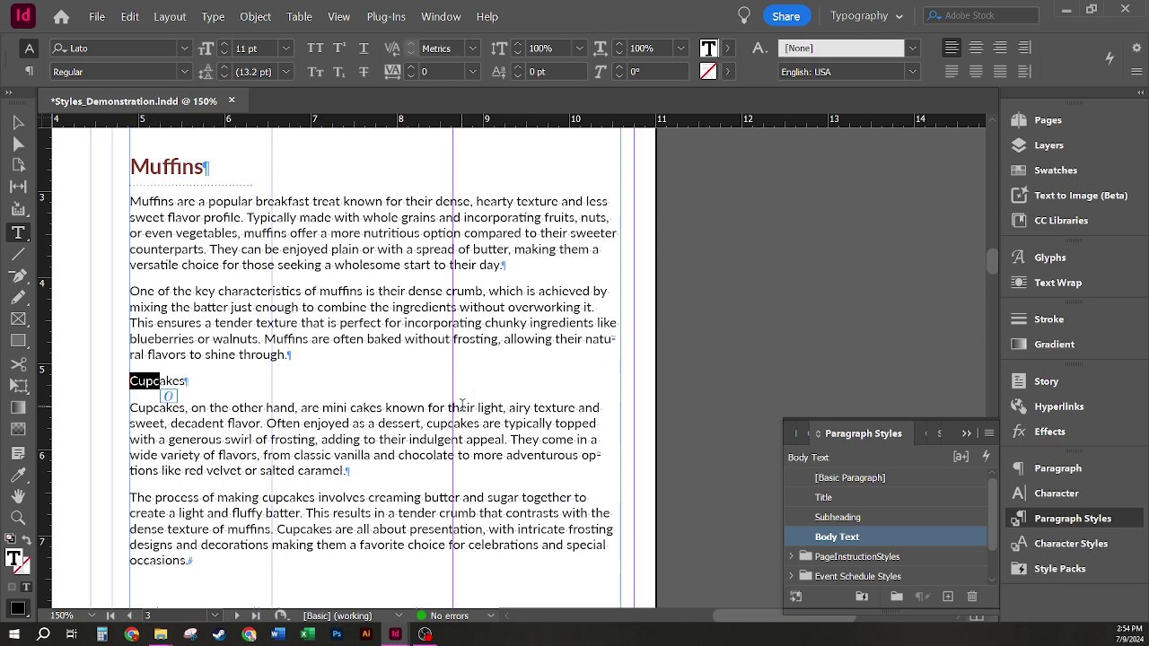
pyautogui.click(859, 517)
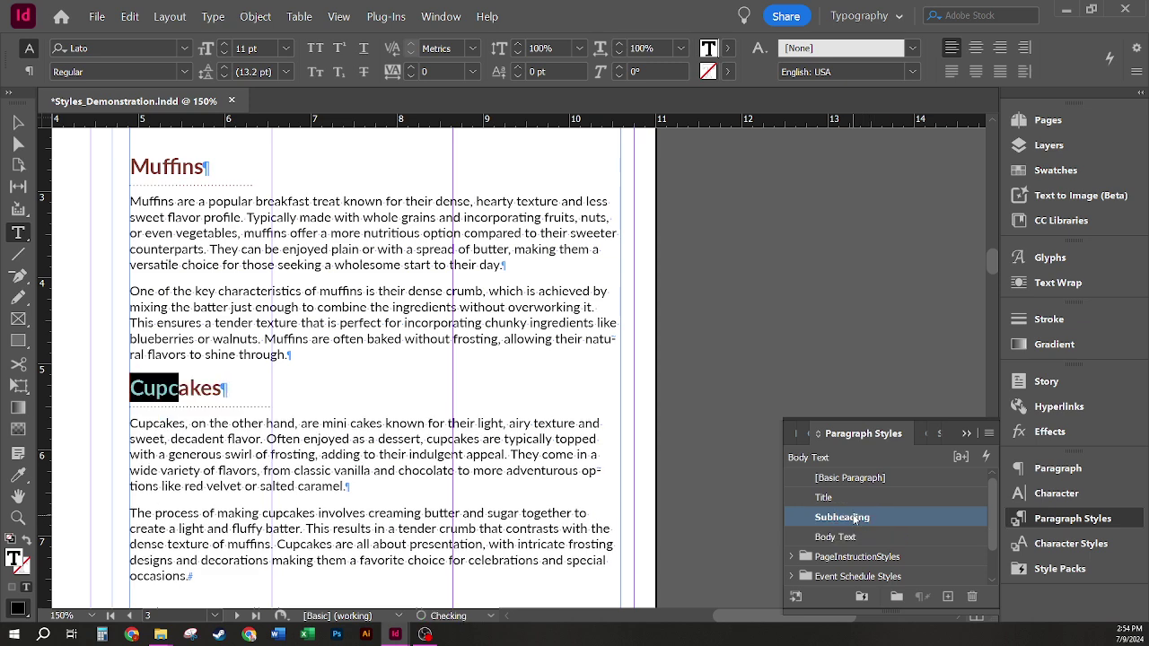
pyautogui.click(297, 489)
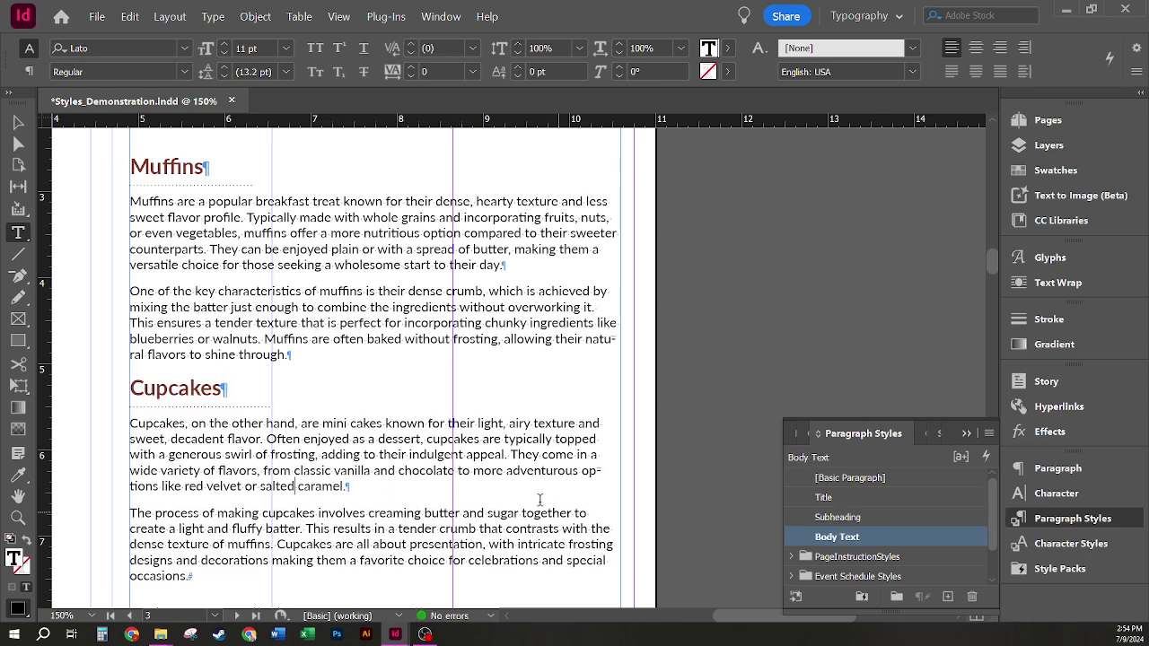
# Zoom the page out to 125% and switch to the Selection tool with nothing selected
pyautogui.hotkey('ctrl', '-')
pyautogui.click(505, 492)
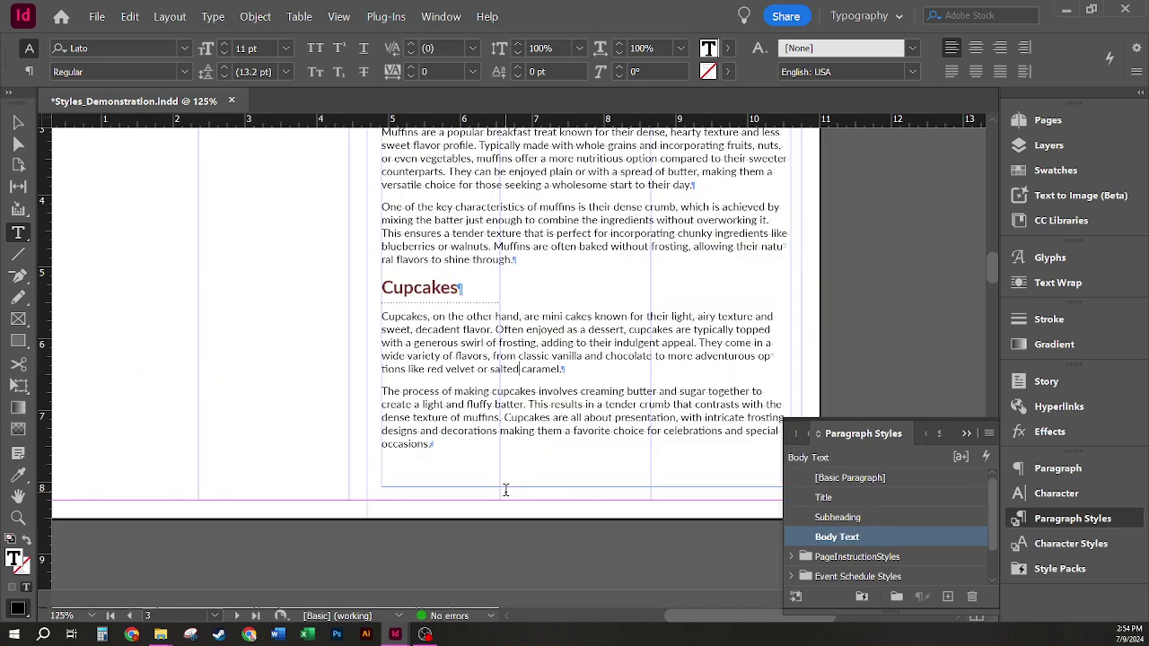
pyautogui.click(18, 121)
pyautogui.scroll(3, 389, 398)
pyautogui.hscroll(3, 388, 399)
pyautogui.scroll(1, 389, 398)
pyautogui.hscroll(4, 388, 399)
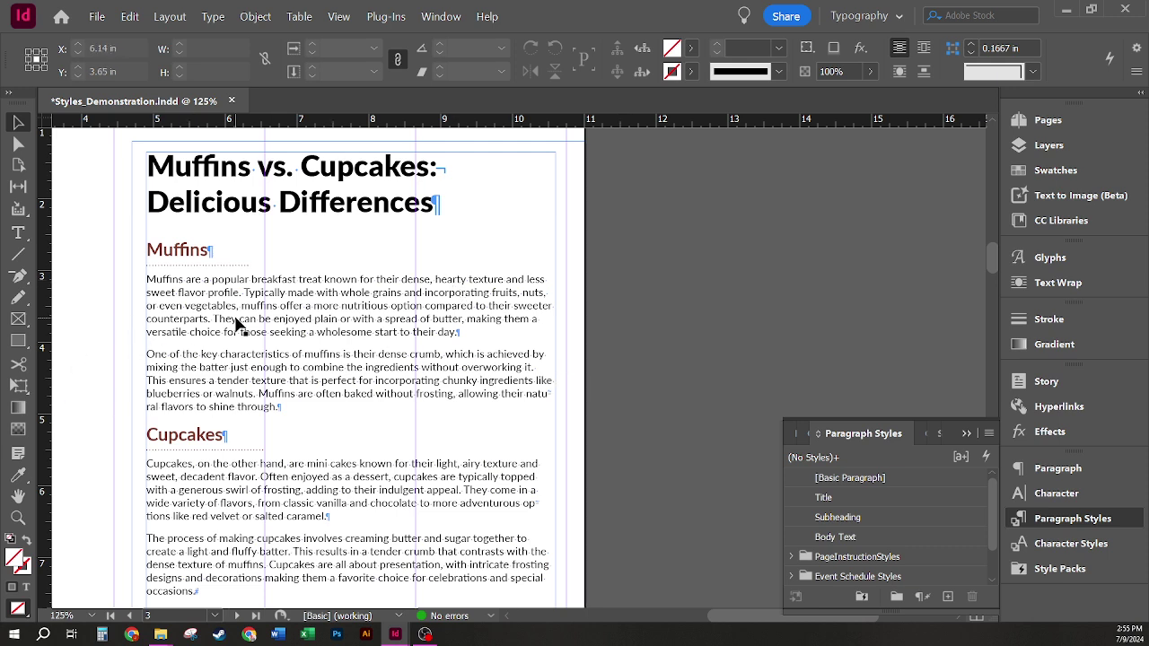
pyautogui.rightClick(873, 536)
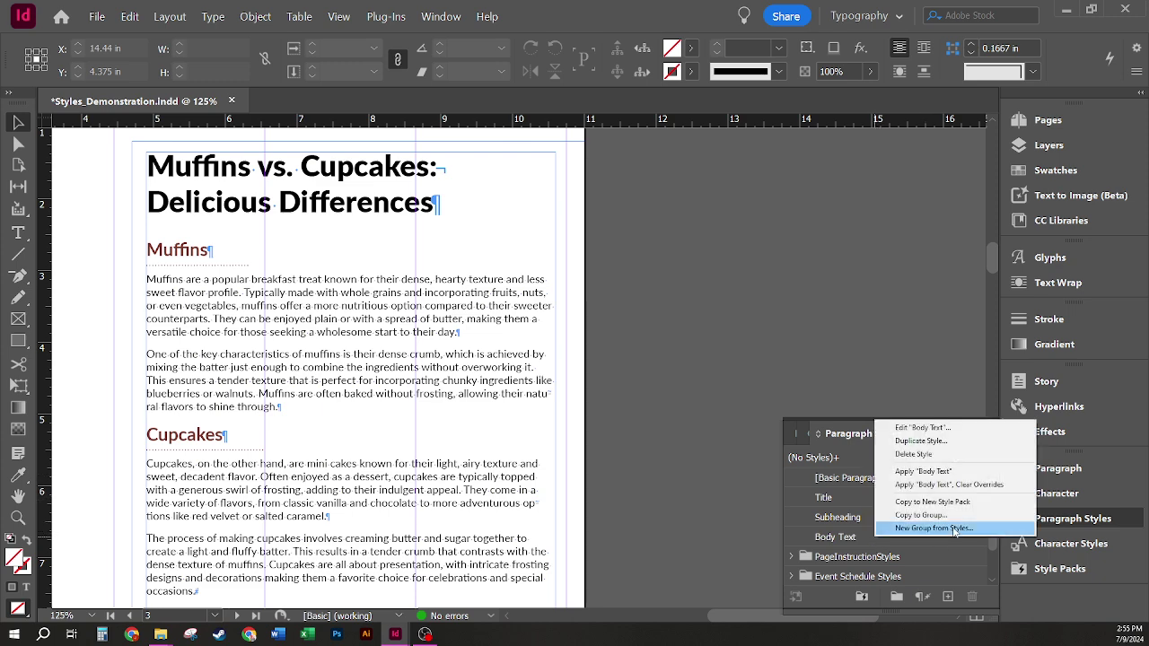
pyautogui.click(947, 428)
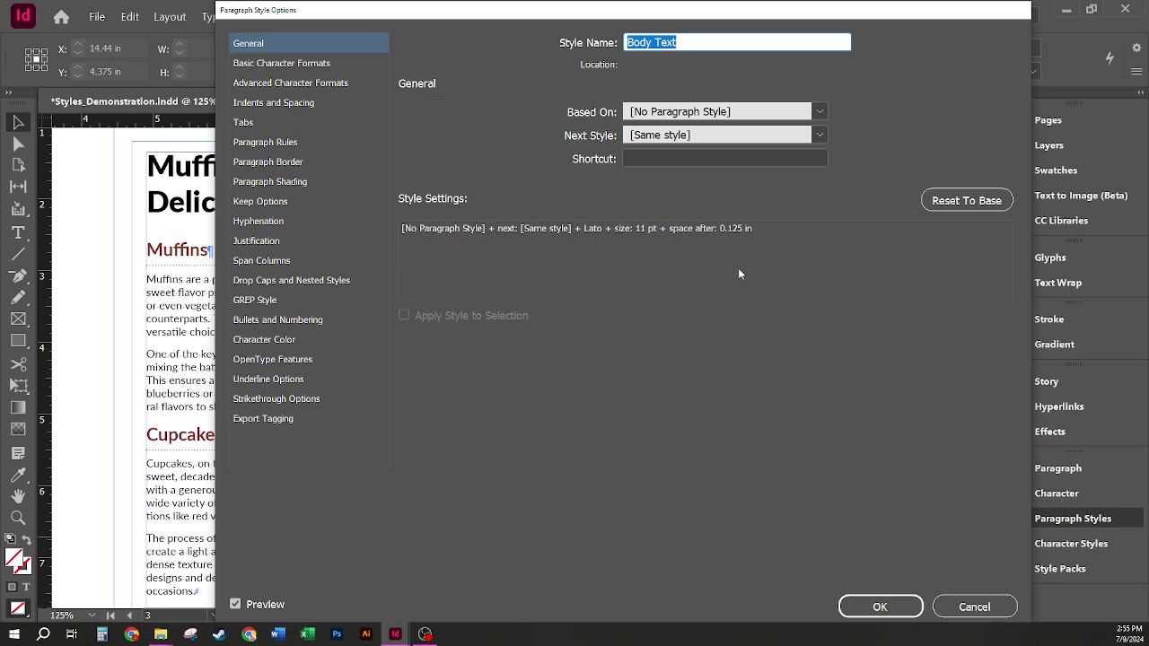
pyautogui.moveTo(588, 11); pyautogui.dragTo(668, 6)
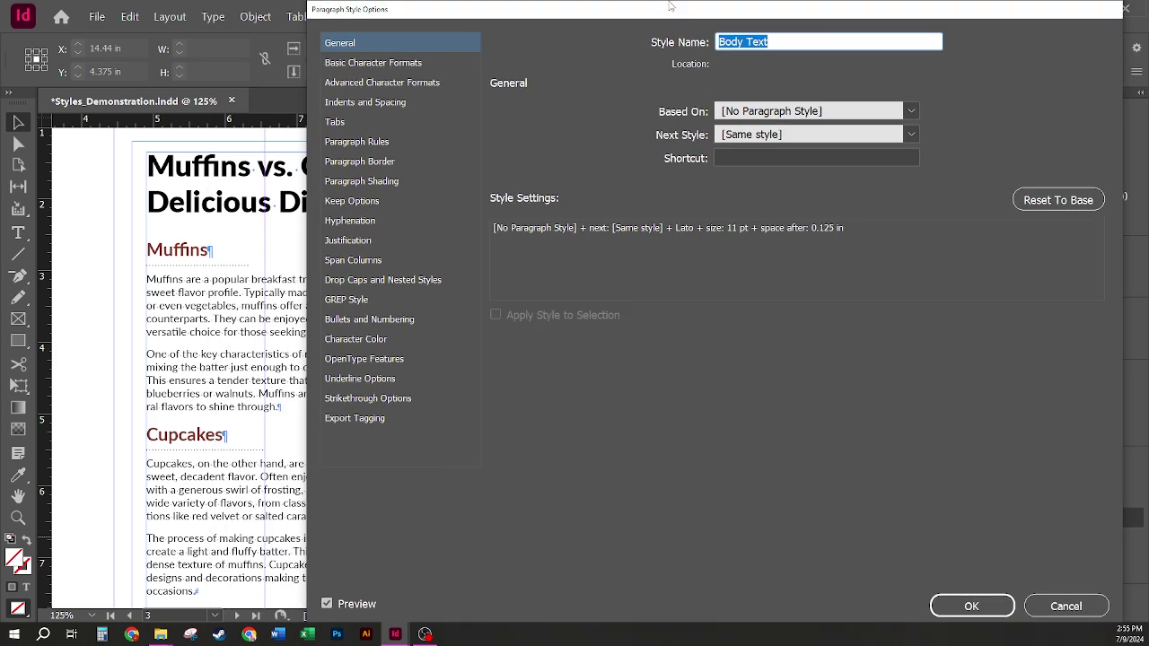
pyautogui.click(372, 62)
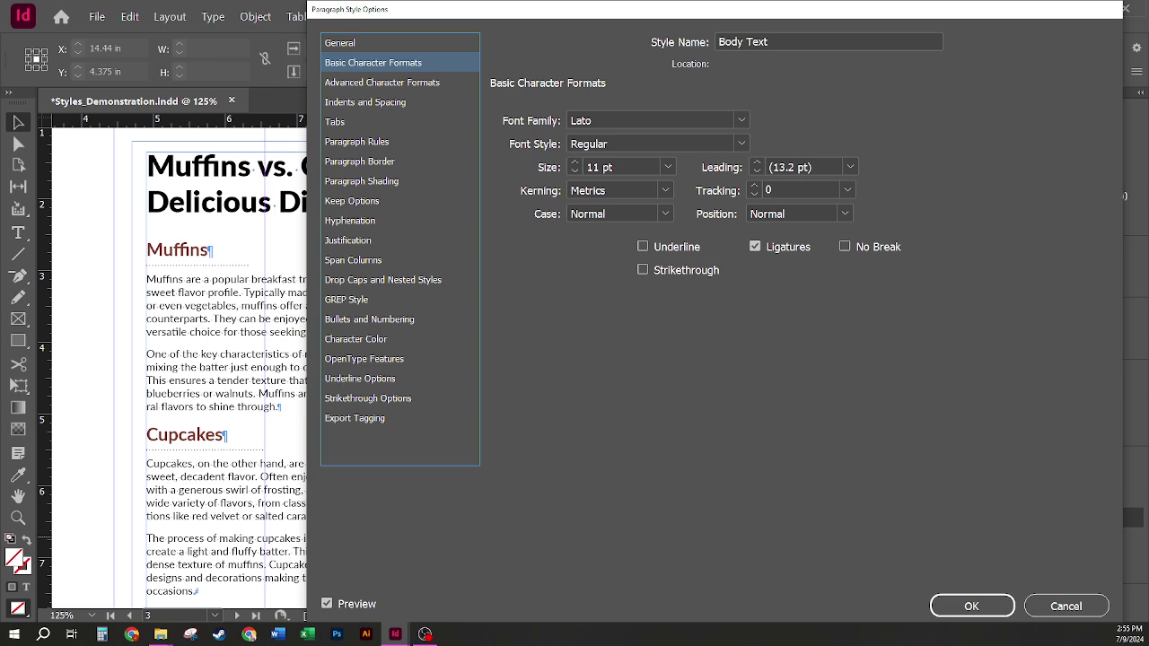
pyautogui.click(991, 608)
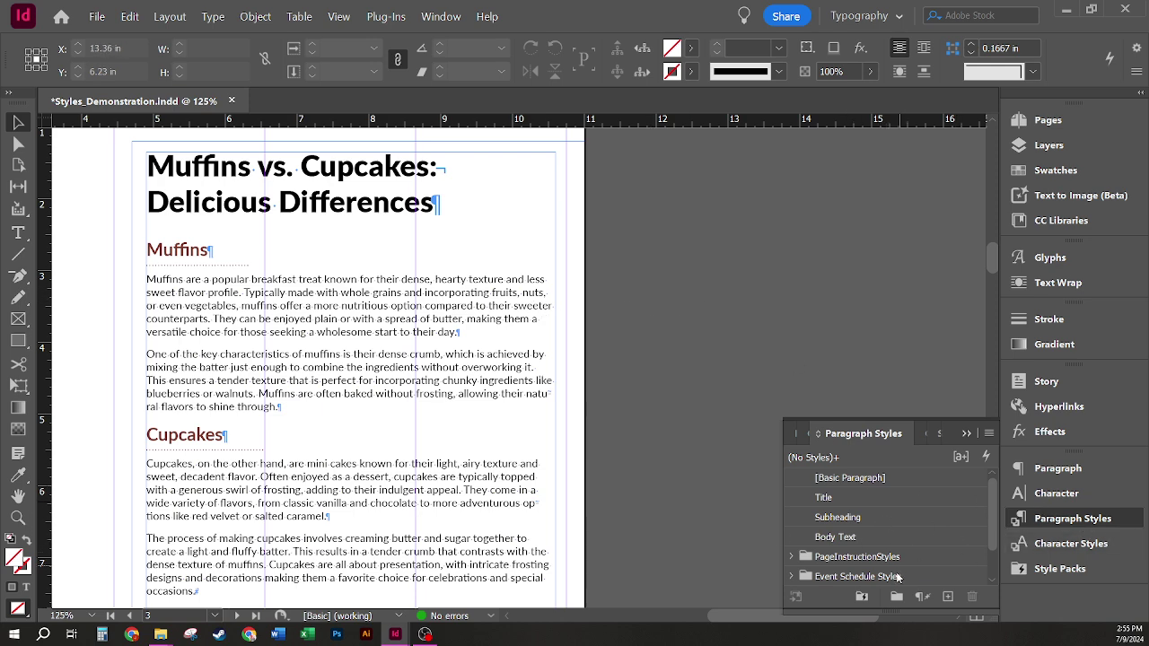
# Edit the Body Text style, replacing its Lato font family with Big Caslon CC
pyautogui.rightClick(869, 536)
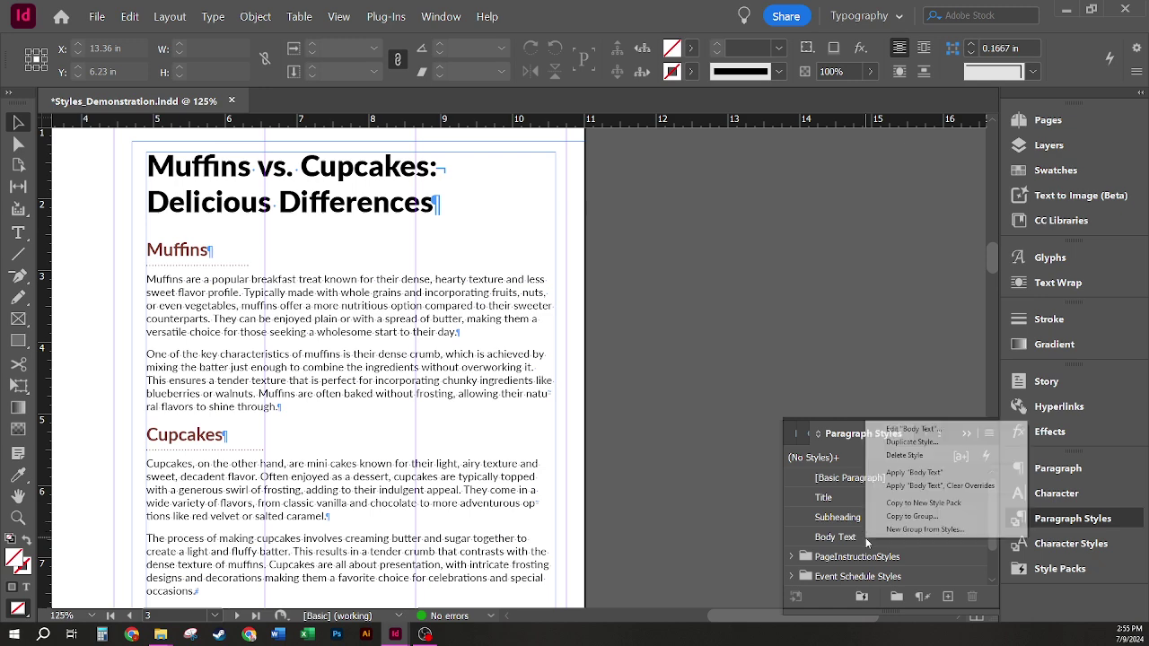
pyautogui.click(933, 431)
pyautogui.click(423, 65)
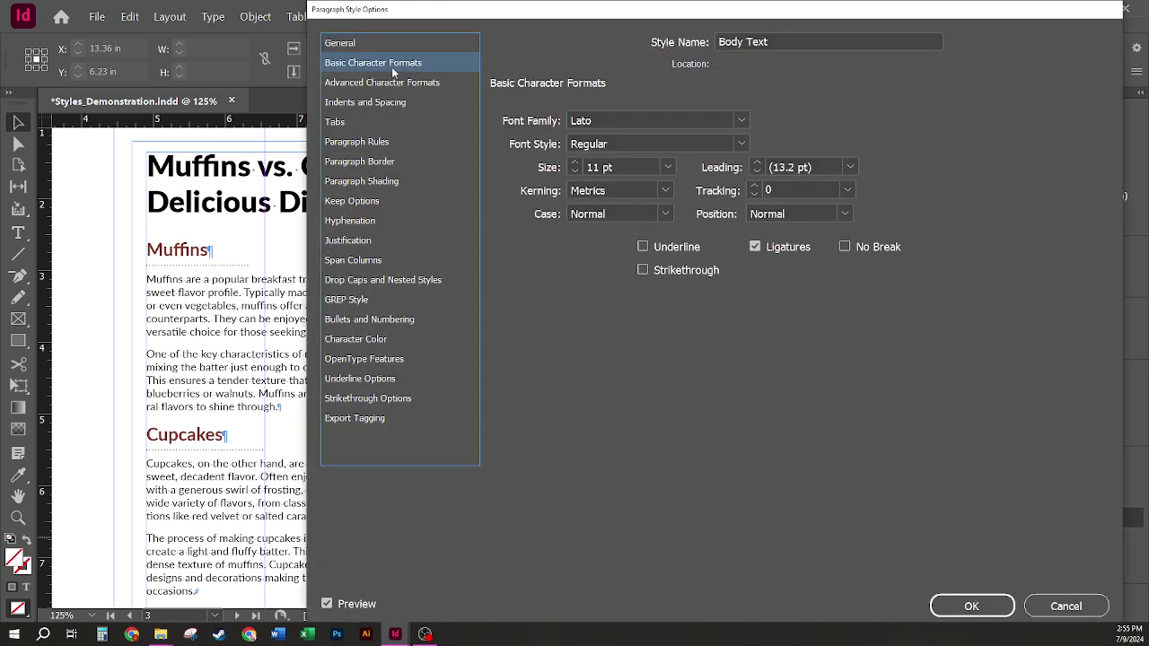
pyautogui.click(661, 120)
pyautogui.hotkey('ctrl', 'a')
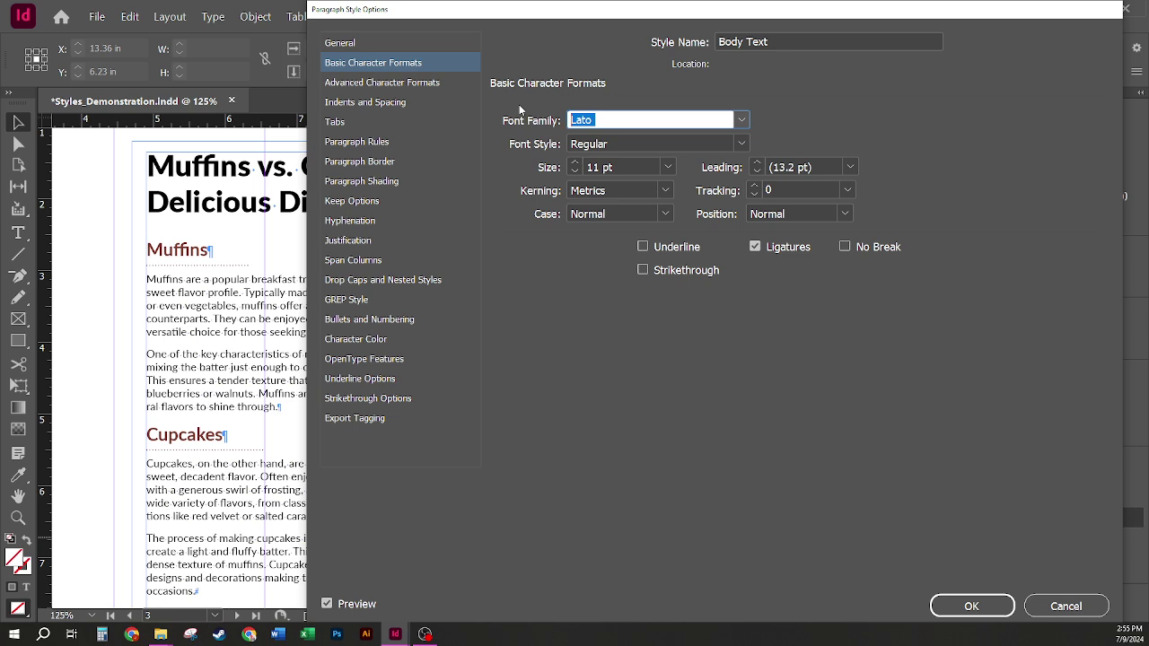
pyautogui.write('Big Caslon CC')
pyautogui.press('Tab')
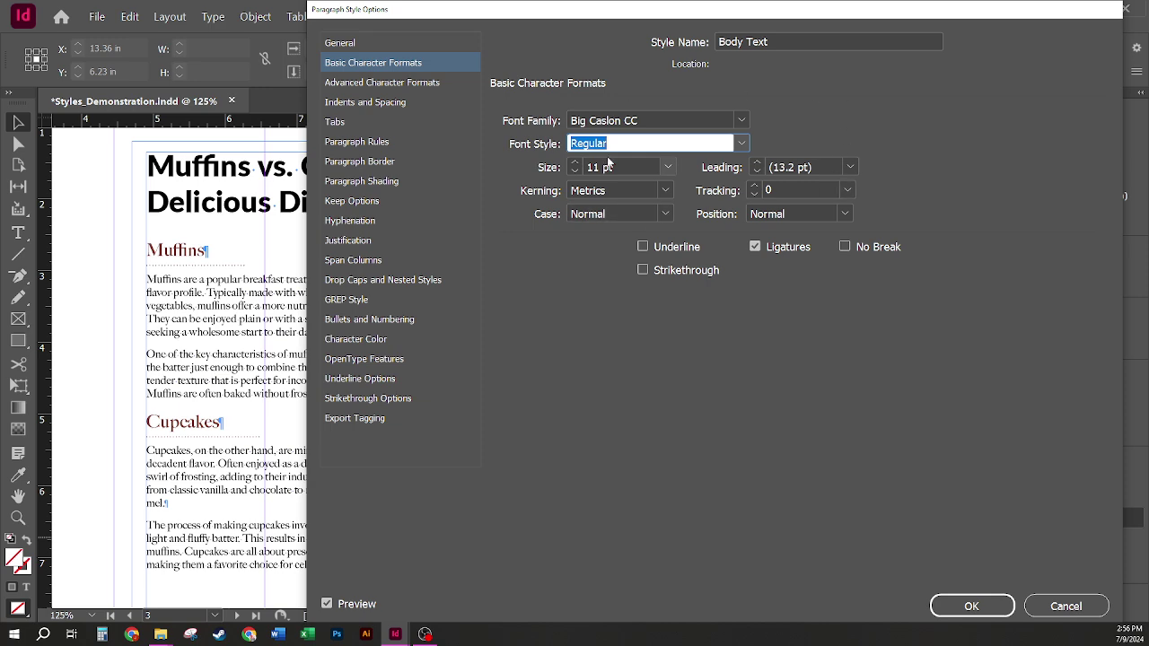
pyautogui.click(968, 607)
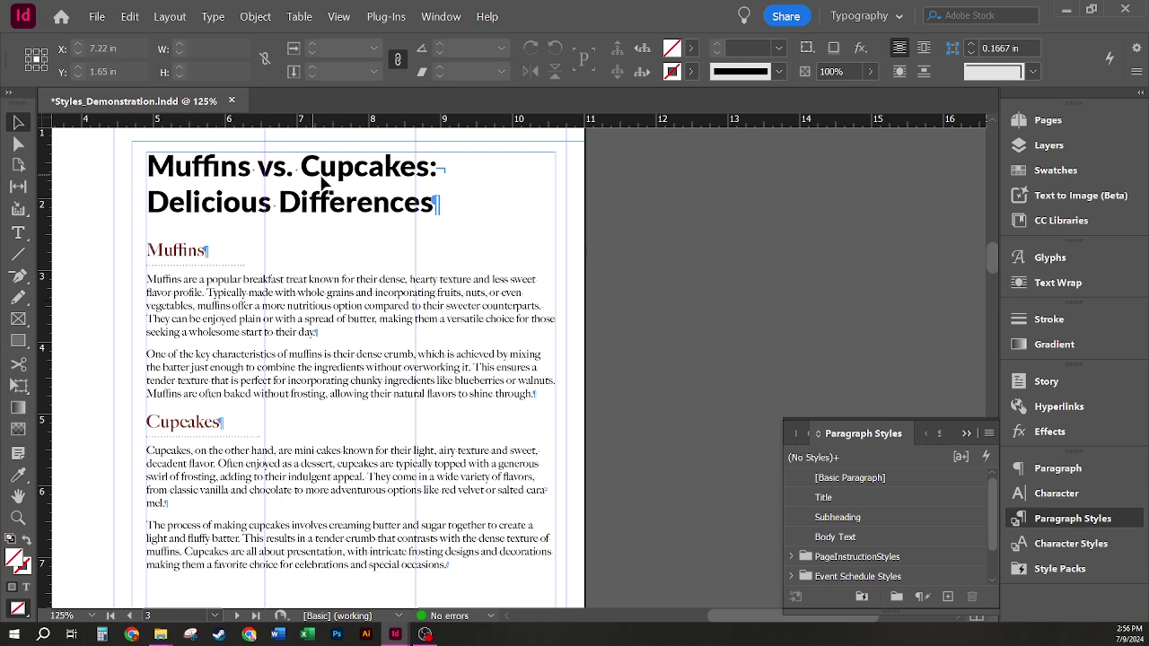
# Apply the Title style to the whole two-line title and clear its local overrides
pyautogui.doubleClick(366, 175)
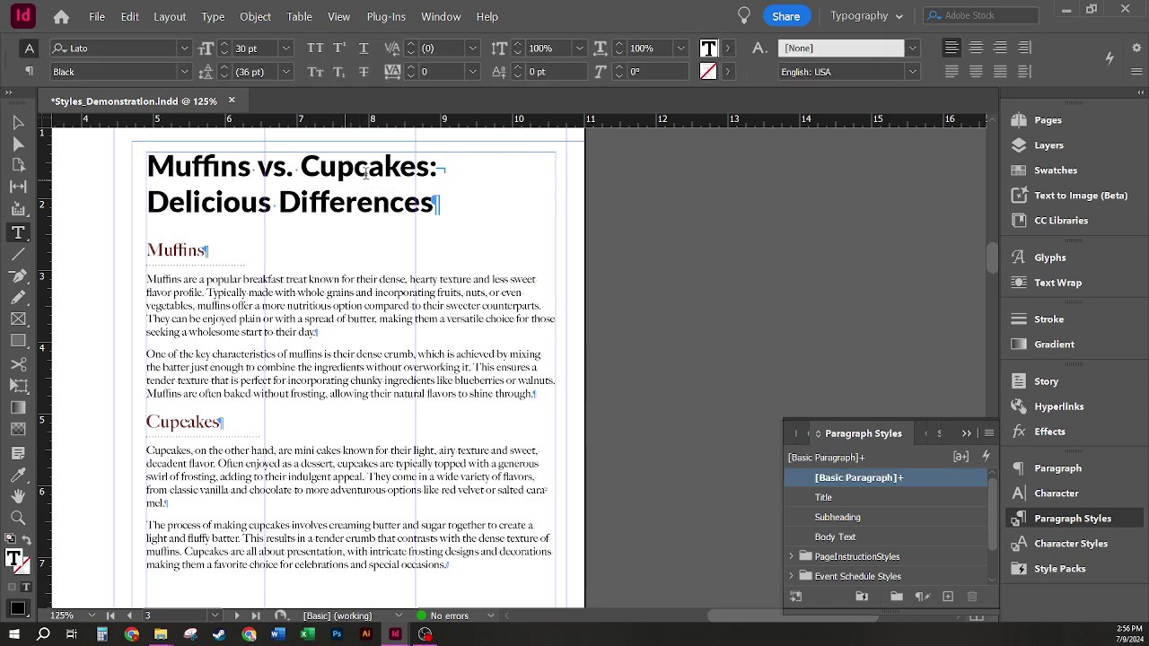
pyautogui.moveTo(366, 174); pyautogui.dragTo(320, 172)
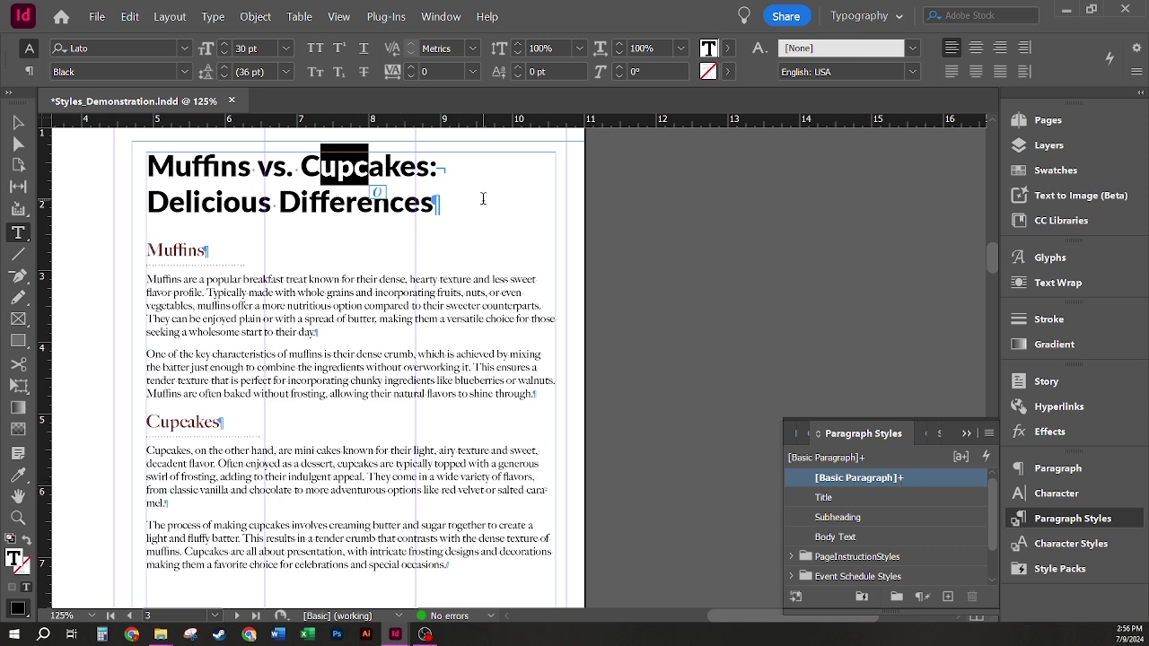
pyautogui.moveTo(483, 198); pyautogui.dragTo(144, 160)
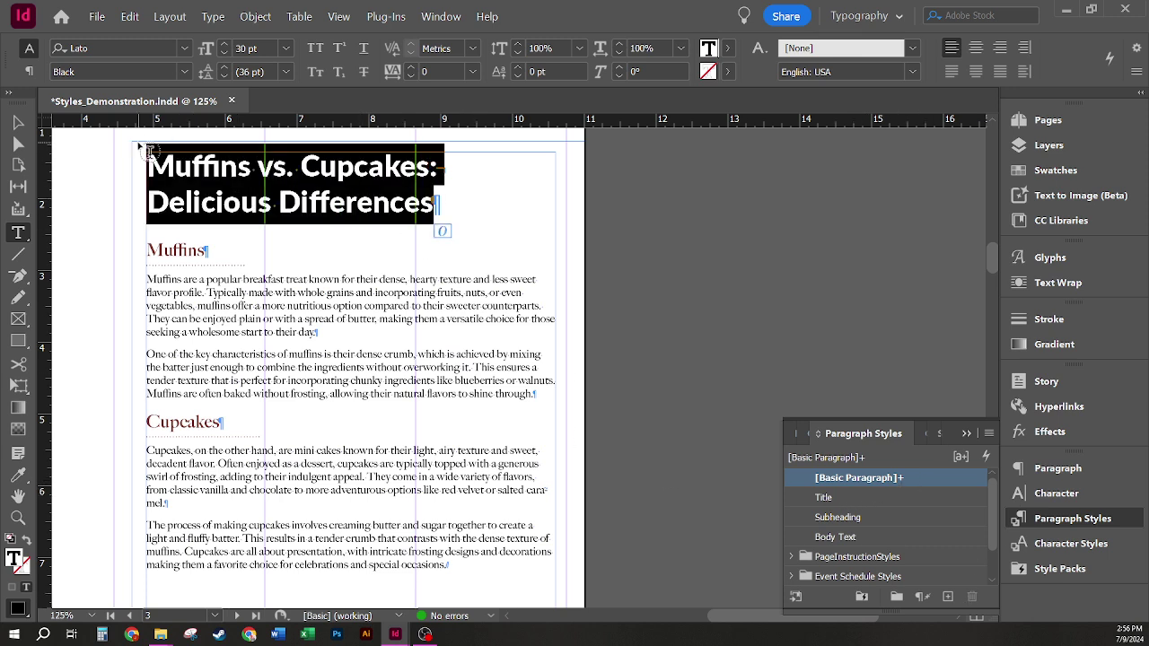
pyautogui.click(839, 499)
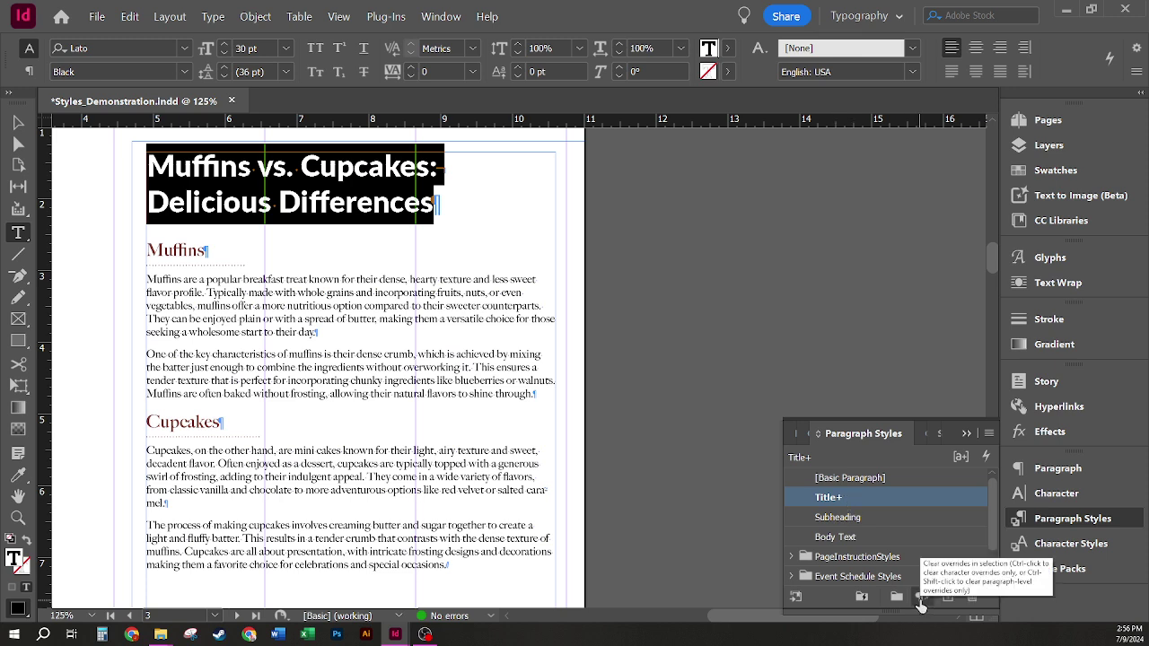
pyautogui.click(920, 602)
pyautogui.click(332, 194)
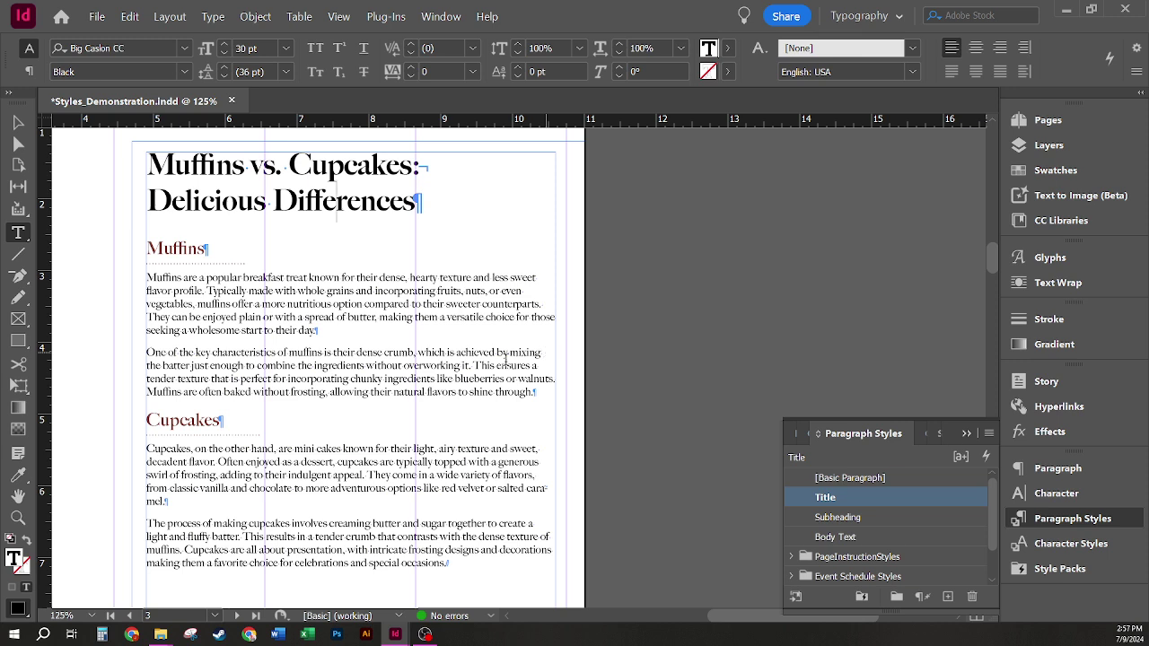
pyautogui.rightClick(860, 495)
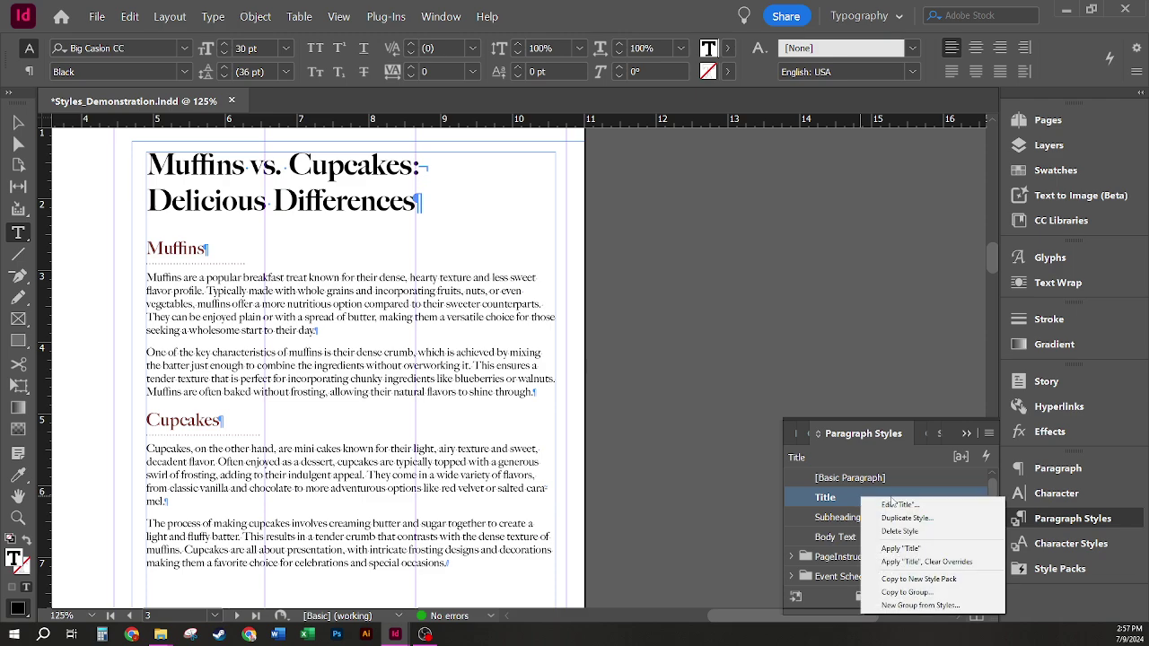
pyautogui.click(883, 503)
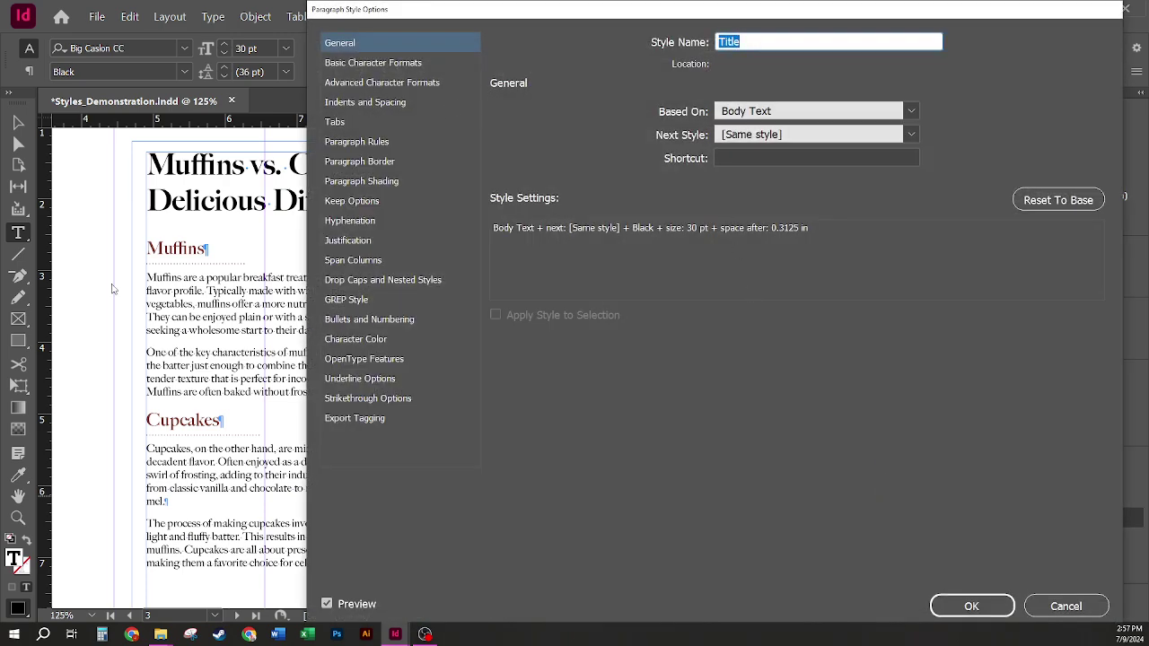
pyautogui.click(420, 63)
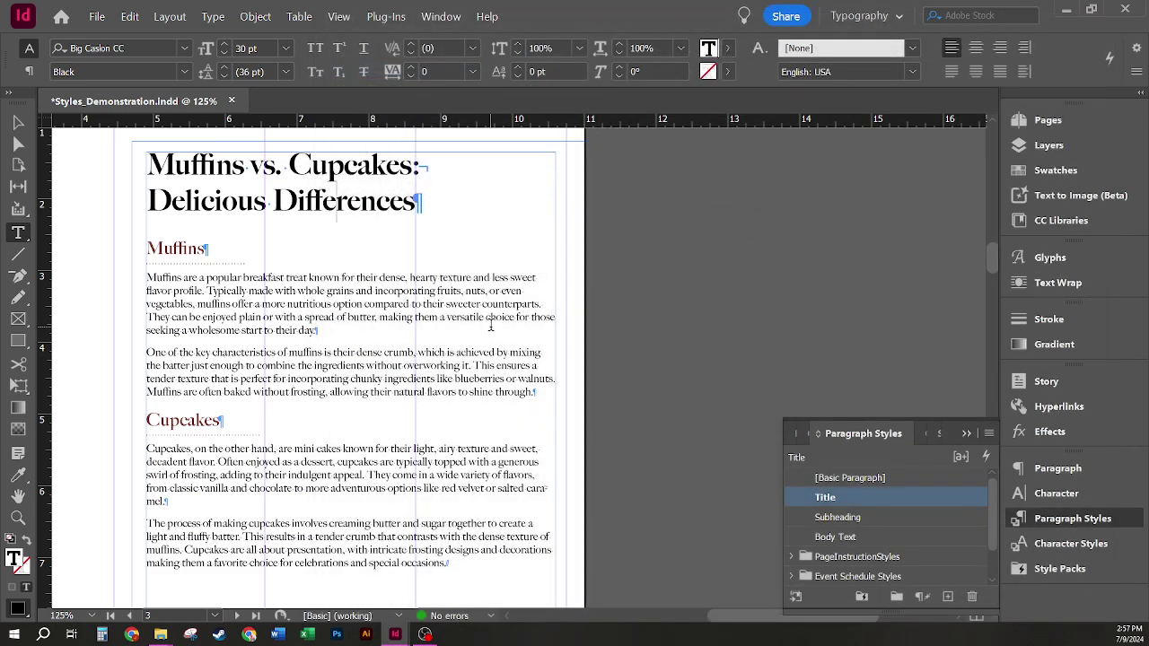
pyautogui.click(205, 303)
pyautogui.press('Up')
pyautogui.press('Up')
pyautogui.press('Up')
pyautogui.press('Up')
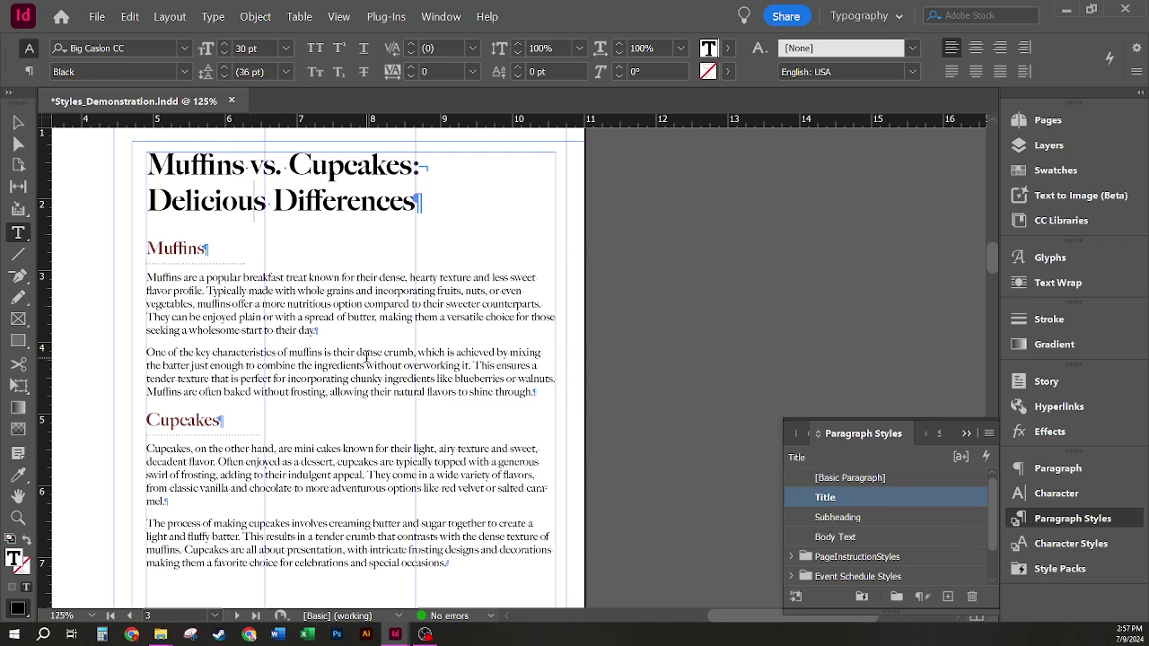